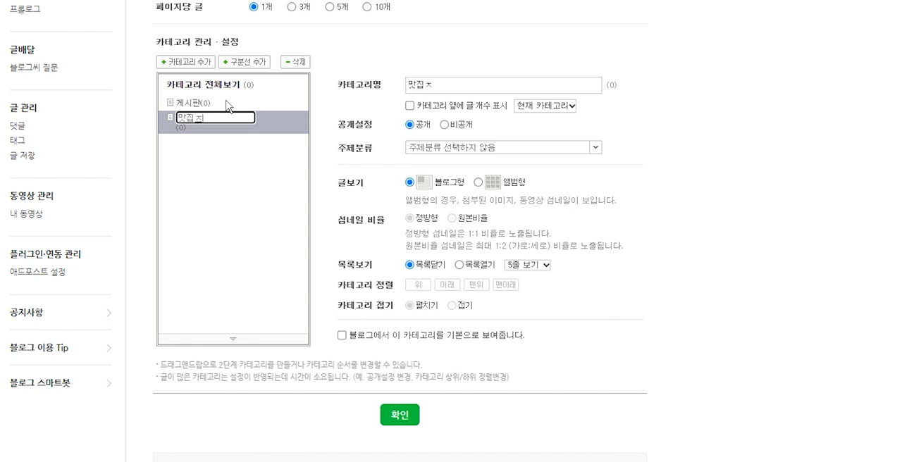
Step: Set the new 맛집정보 category to display its post count for 전체 카테고리 and classify it under the 맛집 topic
left_click(711, 201)
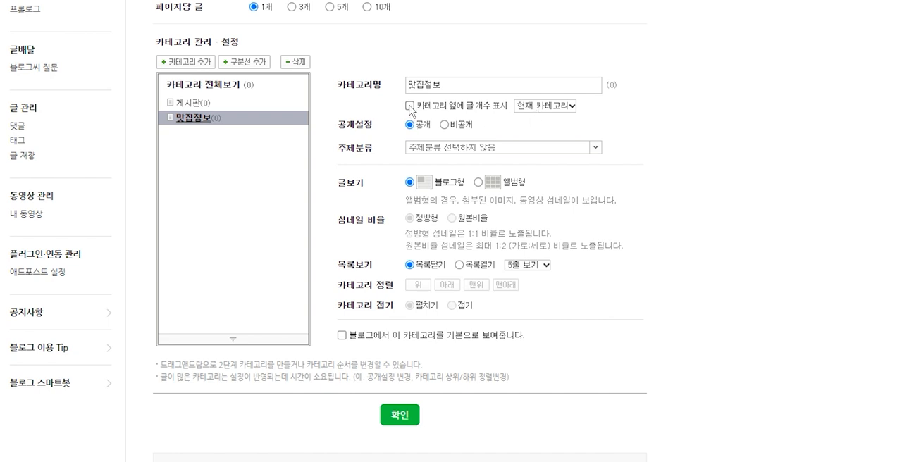
left_click(557, 107)
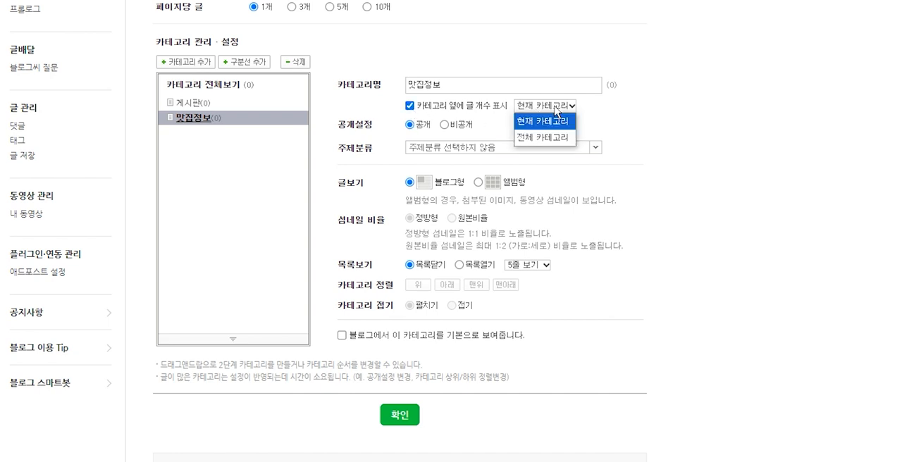
left_click(559, 107)
left_click(571, 107)
left_click(557, 140)
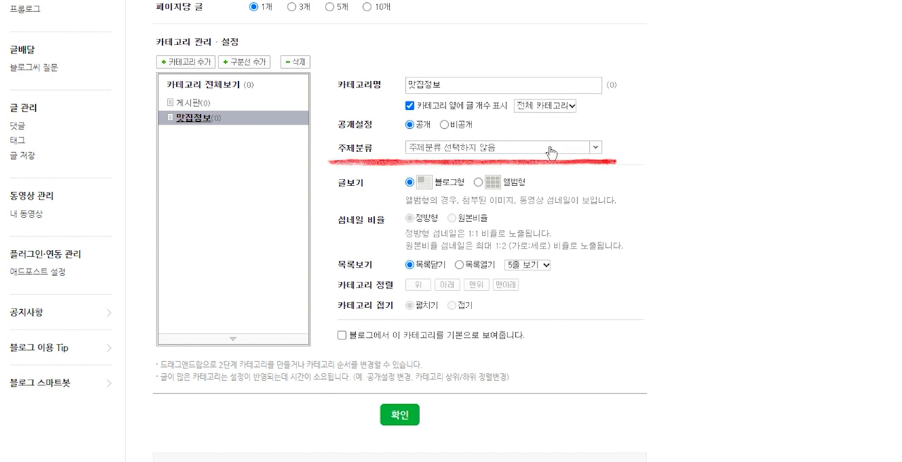
left_click(547, 147)
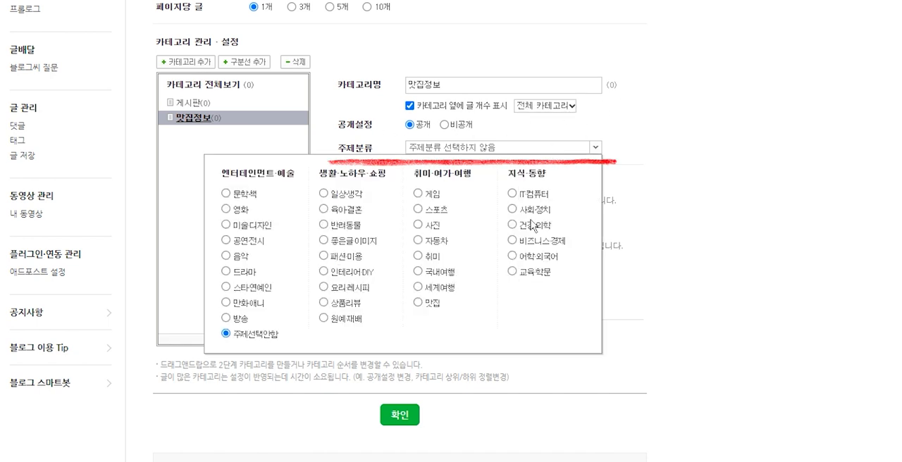
left_click(346, 321)
Step: Add a subcategory under 맛집정보 and name it "리뷰 - 책"
left_click(177, 62)
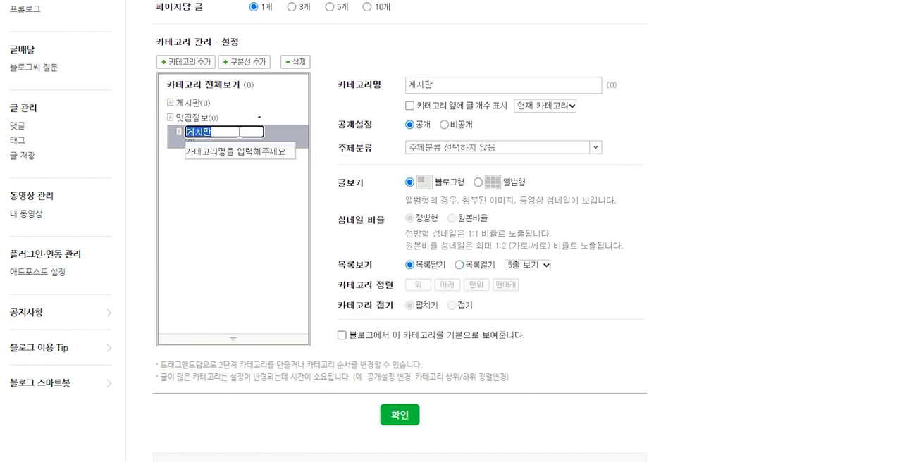
type("책-리뷰")
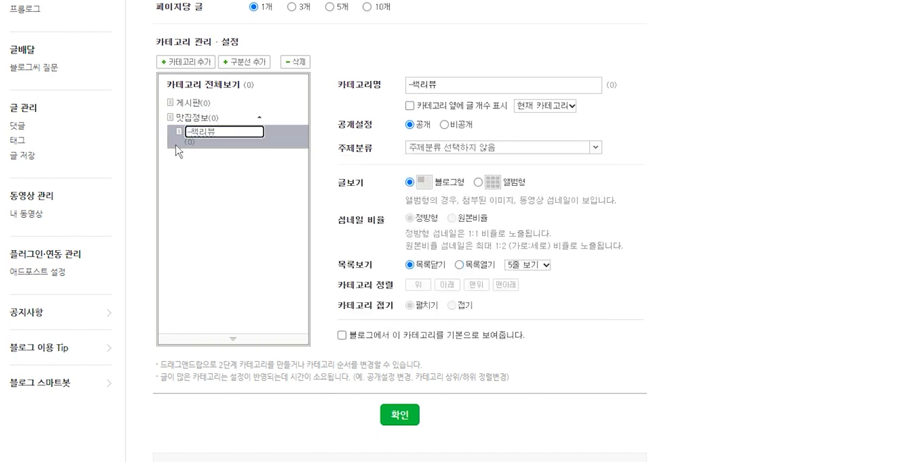
scroll(244, 125, "down", 1)
scroll(244, 125, "up", 2)
left_click_drag(444, 174, 327, 178)
type("리뷰 - 책")
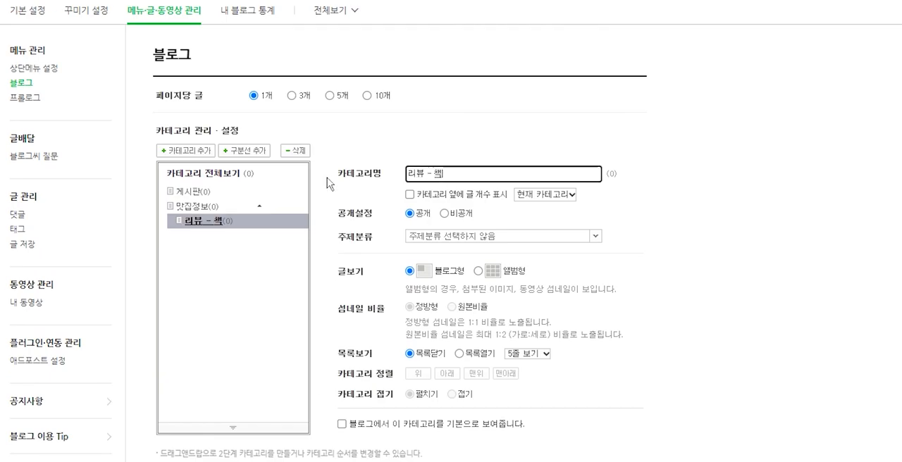
Step: Display the post count for 전체 카테고리 on the 리뷰 - 책 category and set its topic to 문학·책
left_click(409, 197)
left_click(410, 197)
left_click(545, 195)
left_click(540, 226)
left_click(447, 240)
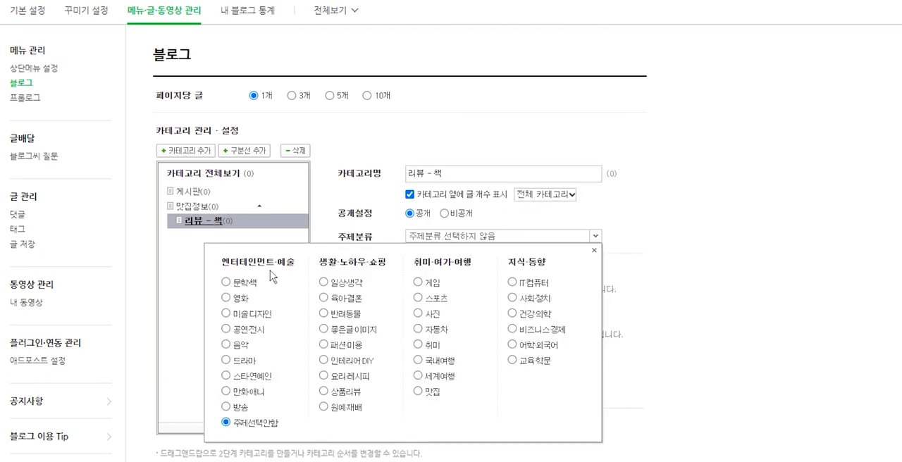
left_click(226, 282)
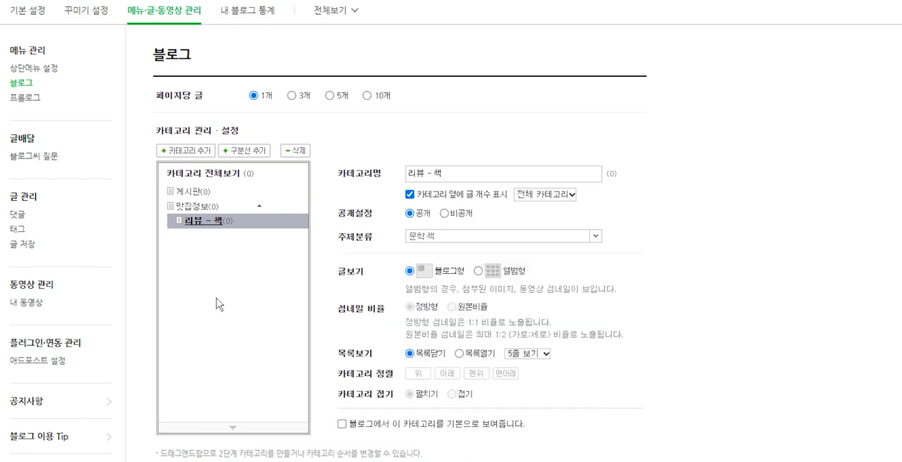
Step: Move the 리뷰 - 책 subcategory out of 맛집정보 to the top level, directly below it
left_click(206, 206)
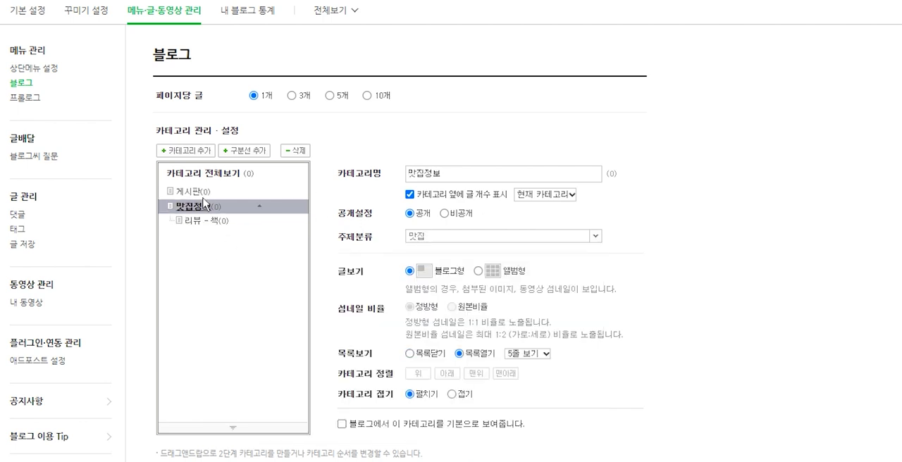
left_click(204, 192)
key("ctrl")
key("ctrl")
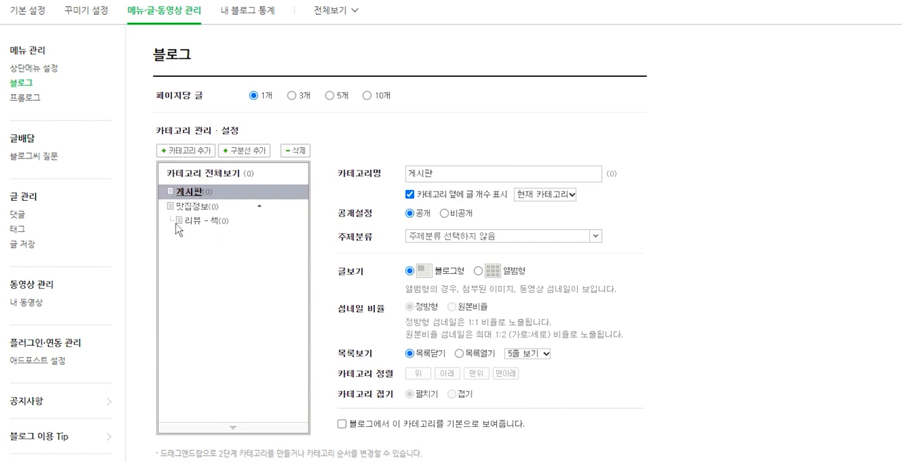
key("ctrl")
key("ctrl")
left_click(203, 226)
left_click_drag(200, 227, 186, 264)
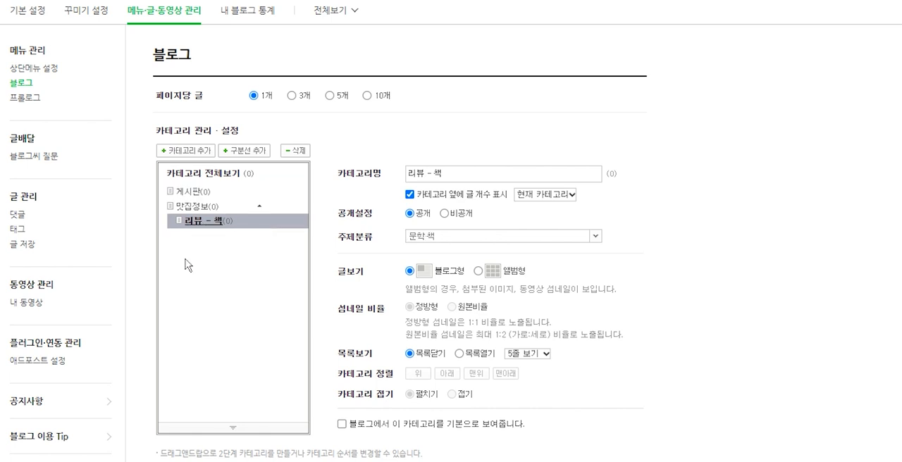
mouse_move(201, 227)
left_mouse_down()
mouse_move(167, 221)
mouse_move(184, 201)
mouse_move(192, 233)
left_mouse_up()
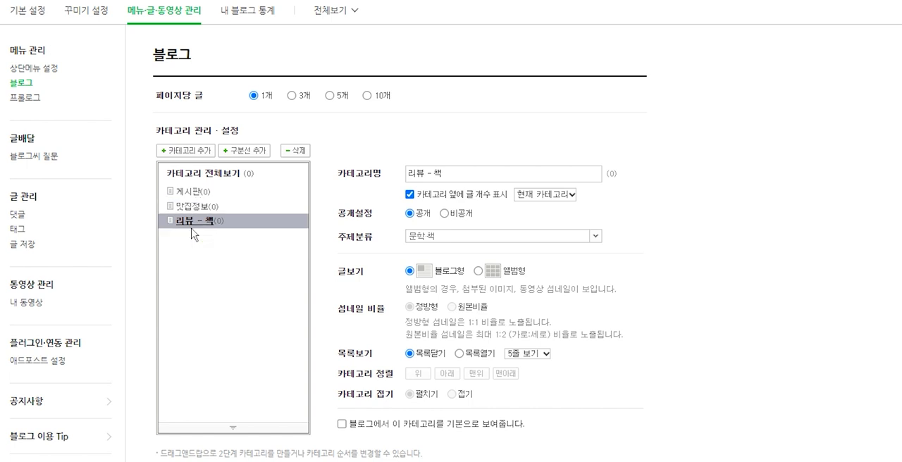
Step: Rename the 게시판 category to 리뷰전용 and arrange it below 맛집정보 as the parent of 리뷰 - 책
left_click(194, 195)
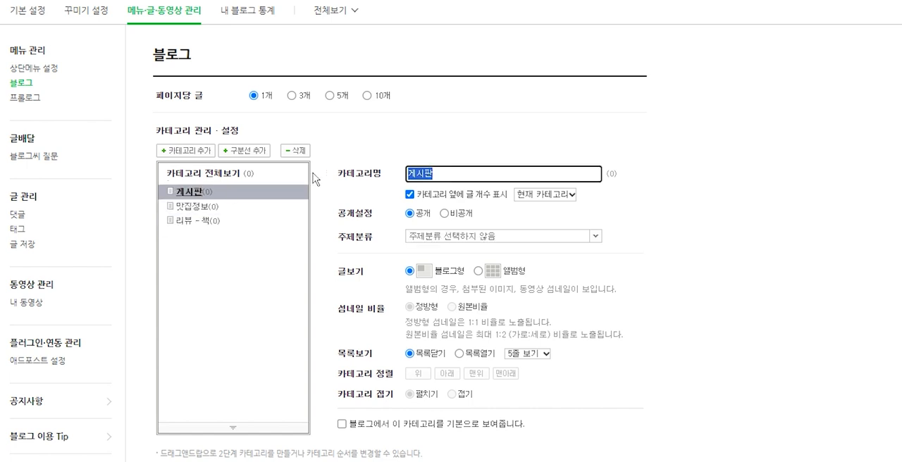
type("리")
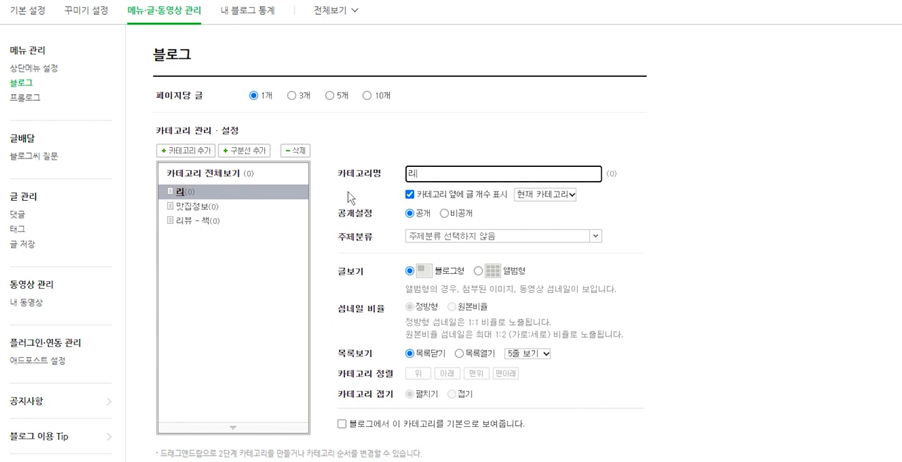
type("뷰전용")
left_click(742, 242)
left_click_drag(182, 191, 204, 210)
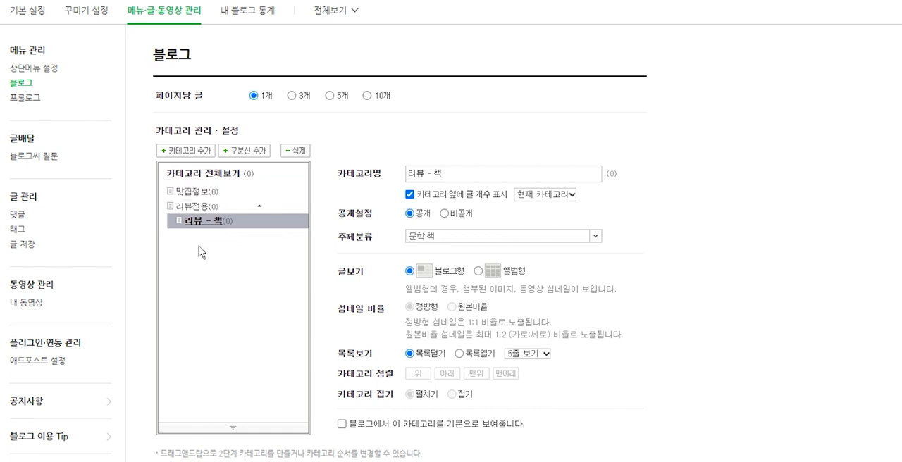
left_click(258, 207)
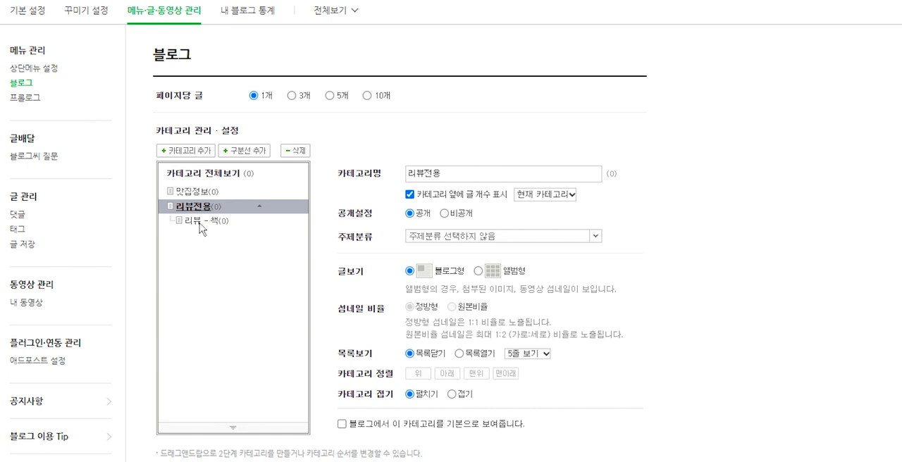
Step: Add a separator line between the 맛집정보 and 리뷰전용 categories
left_click(207, 192)
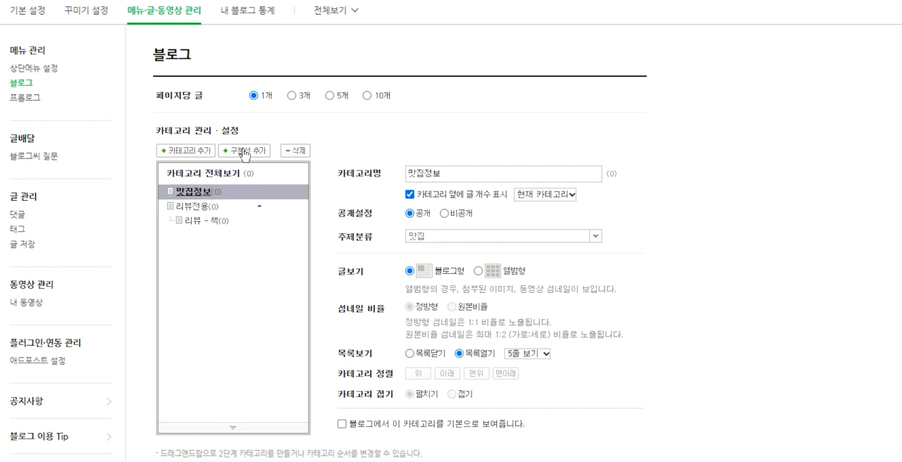
left_click(243, 151)
scroll(246, 150, "down", 1)
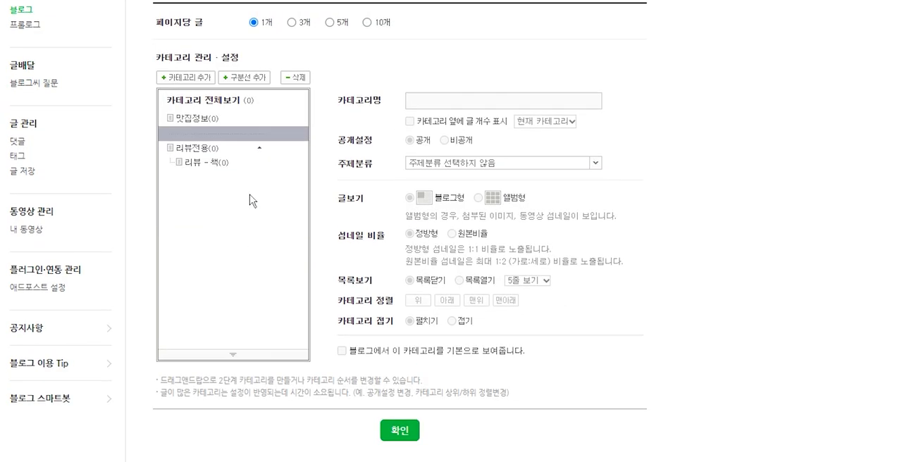
scroll(253, 200, "up", 1)
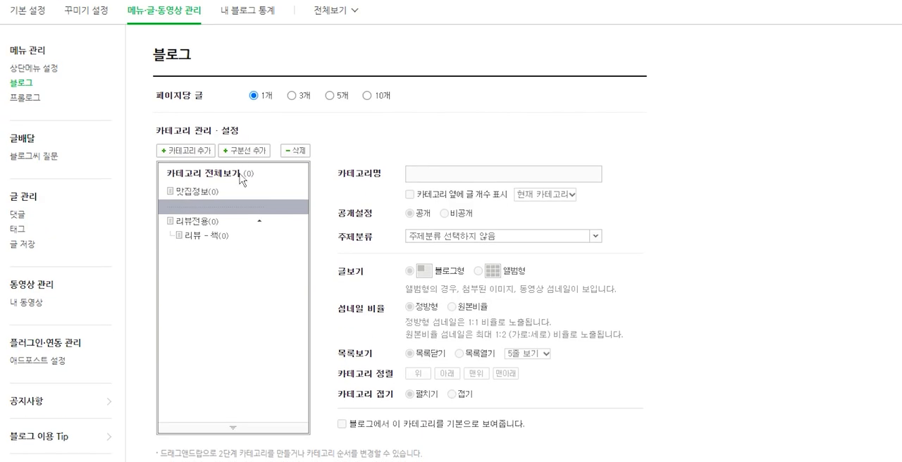
Step: Add a category named 여행 and place it at the top level directly below 맛집정보
left_click(237, 225)
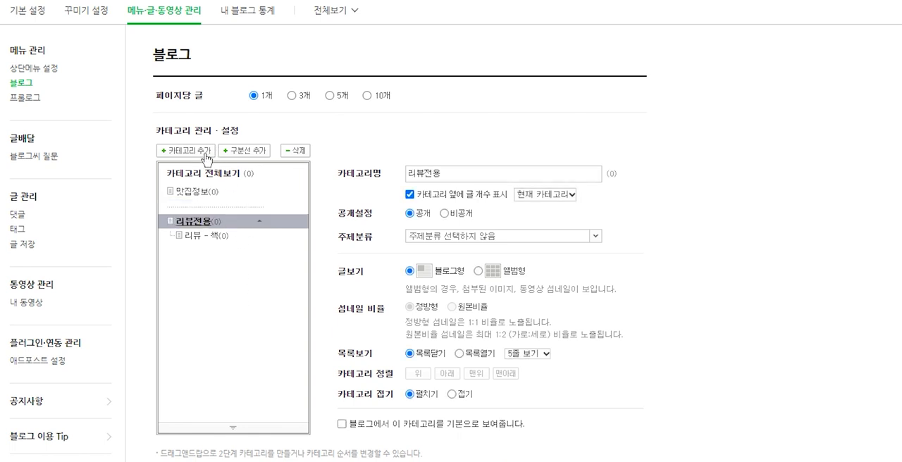
left_click(205, 151)
scroll(286, 152, "down", 1)
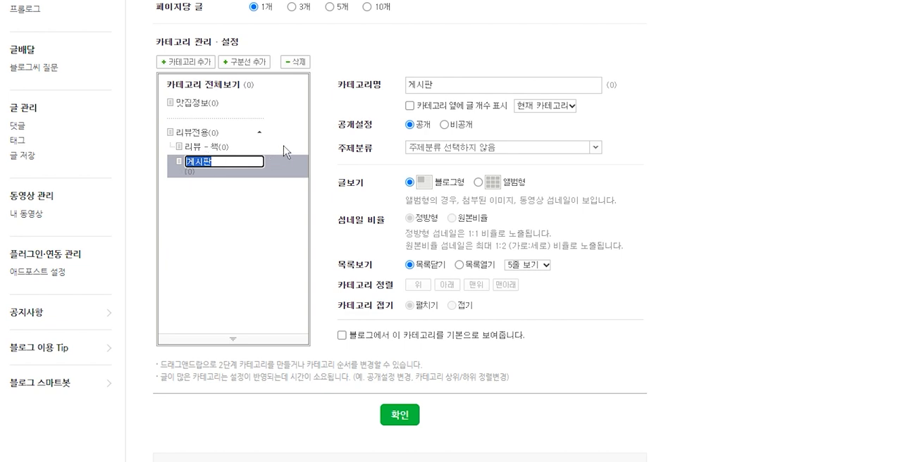
type("여해")
left_click(710, 176)
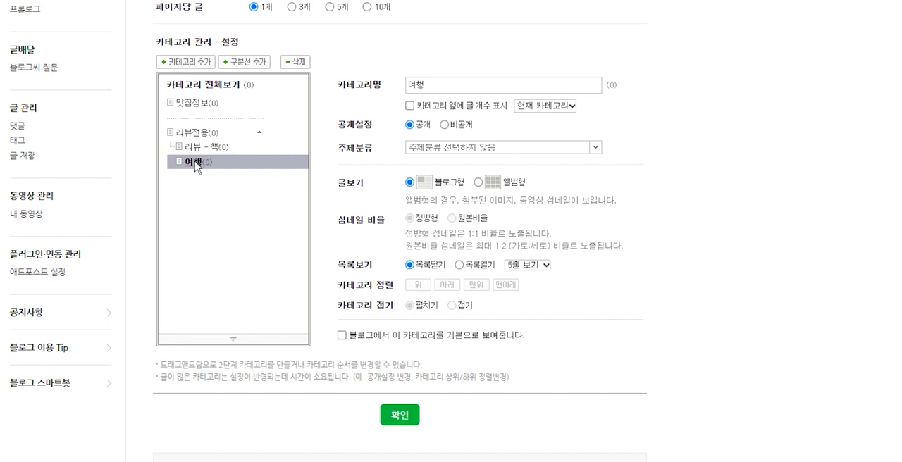
left_click_drag(196, 166, 235, 117)
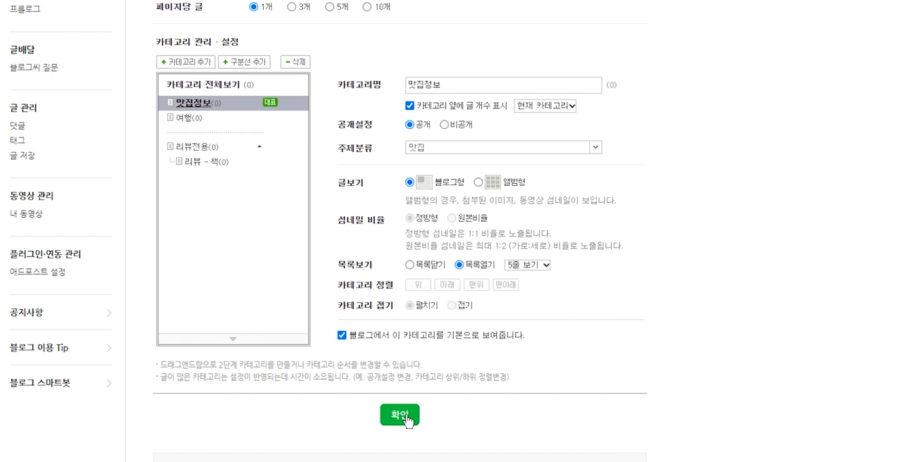
Step: Save the category settings with 맛집정보 as the blog's default category
left_click(400, 416)
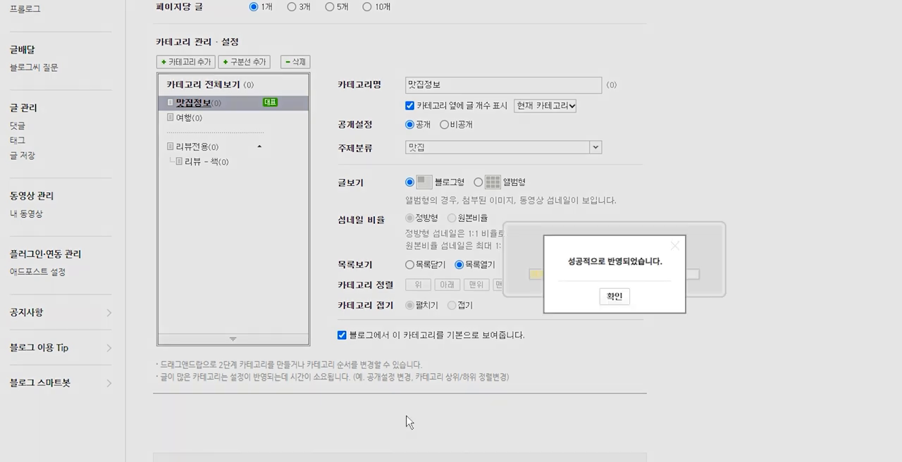
left_click(613, 301)
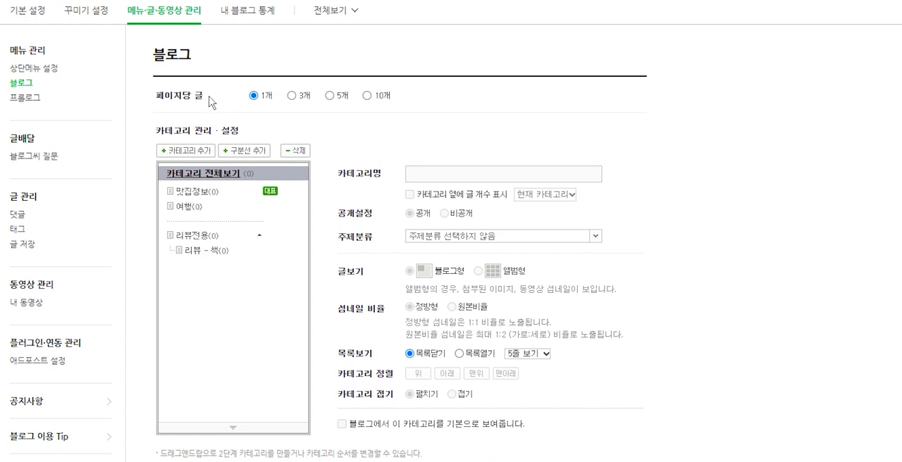
left_click_drag(368, 98, 243, 99)
left_click_drag(224, 100, 157, 103)
left_click(457, 115)
left_click(193, 195)
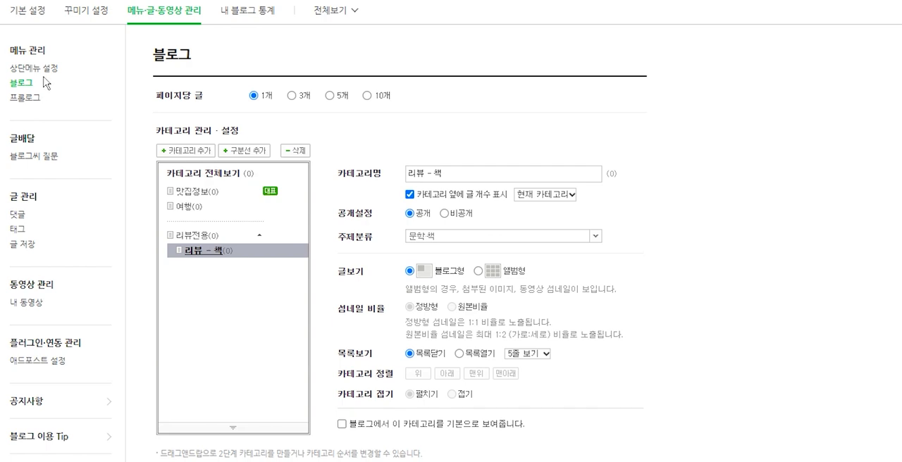
Step: Open the prologue settings and examine how an example blog's prologue page arranges its image grid and post list sections
left_click(32, 98)
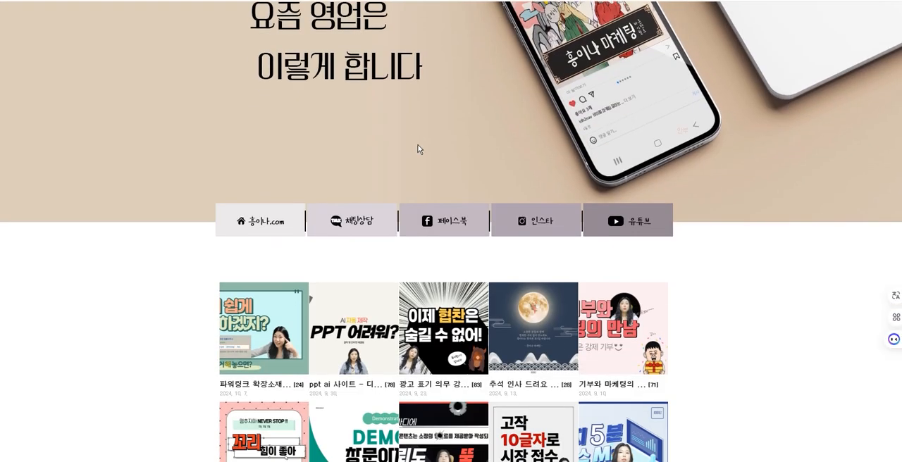
scroll(728, 155, "down", 3)
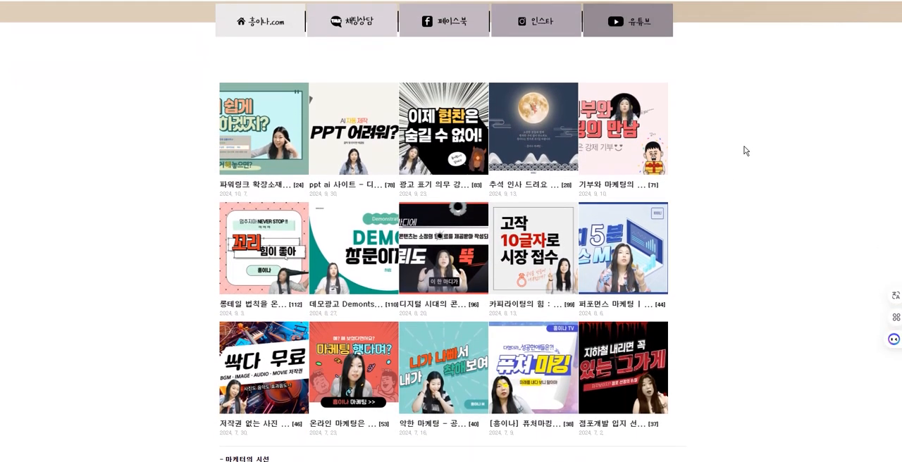
scroll(705, 186, "down", 4)
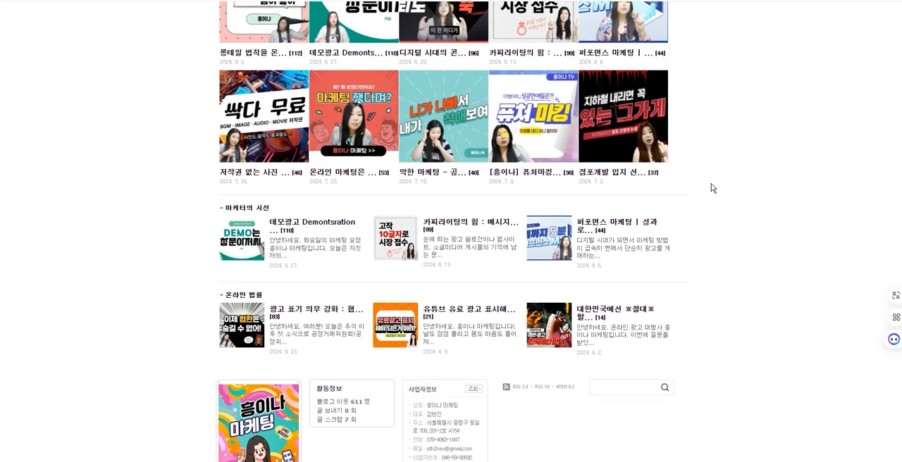
scroll(712, 188, "down", 2)
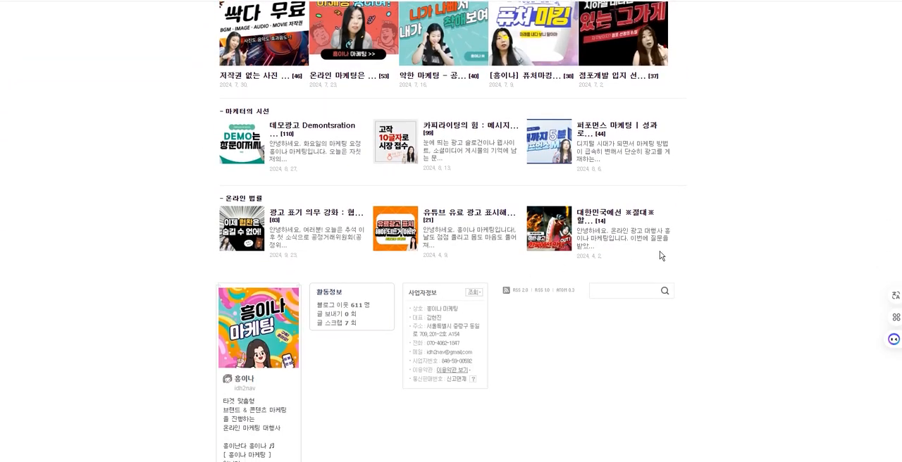
scroll(712, 248, "down", 2)
scroll(585, 275, "up", 5)
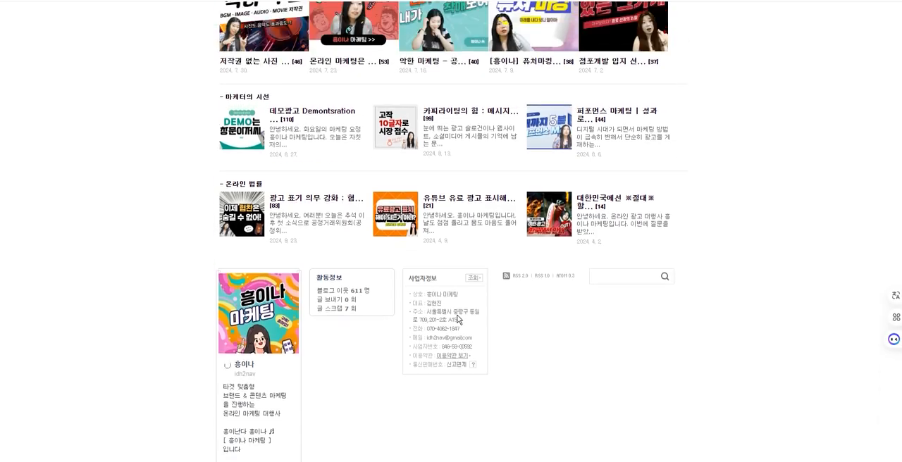
scroll(719, 206, "up", 4)
scroll(719, 205, "down", 8)
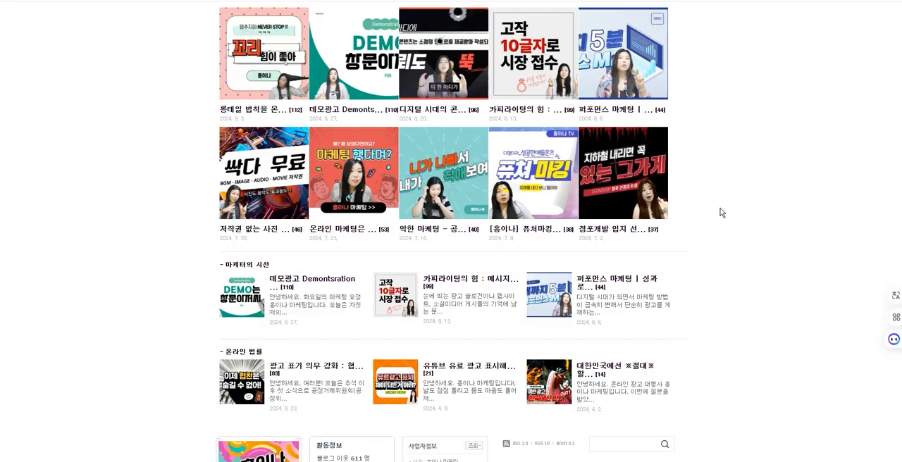
scroll(720, 213, "up", 5)
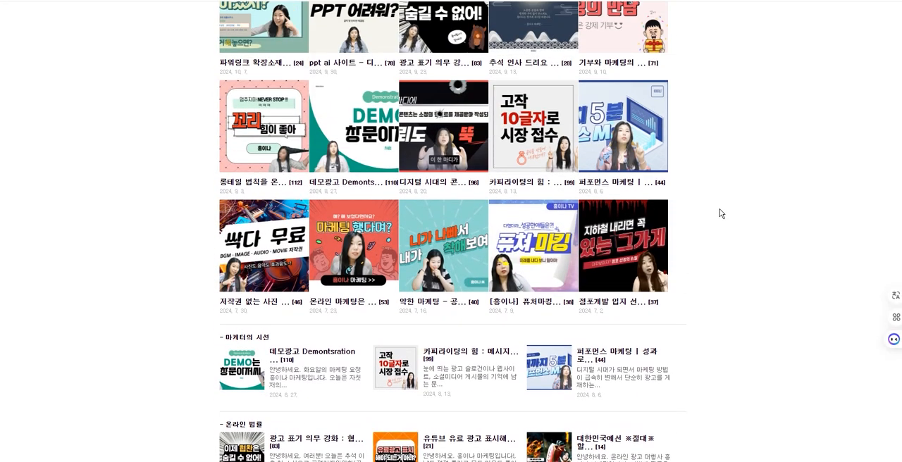
scroll(721, 213, "up", 2)
scroll(721, 214, "down", 1)
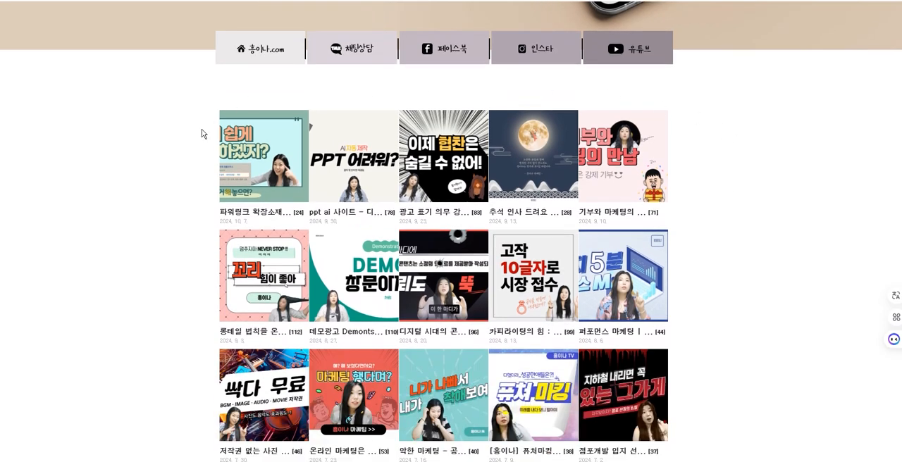
scroll(202, 129, "down", 2)
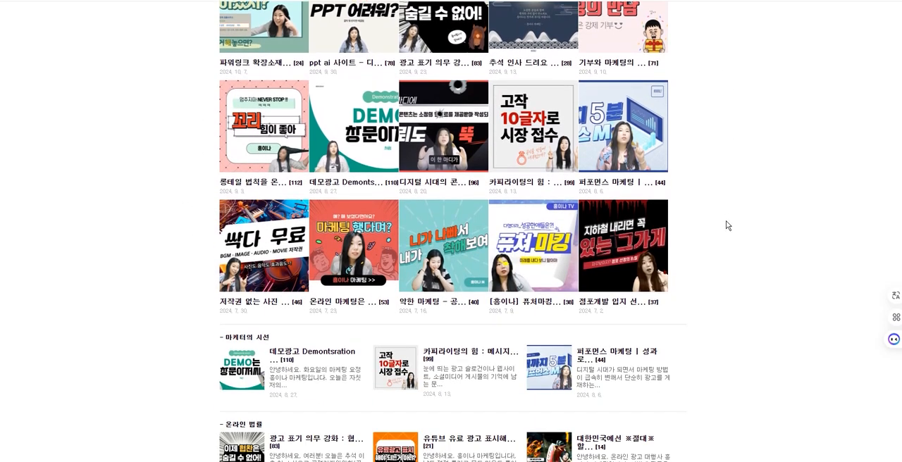
Step: Enable both additional 글목록 lists (2 and 3) in the prologue's 이미지 강조 layout, matching the example blog's lower post sections
scroll(265, 229, "down", 1)
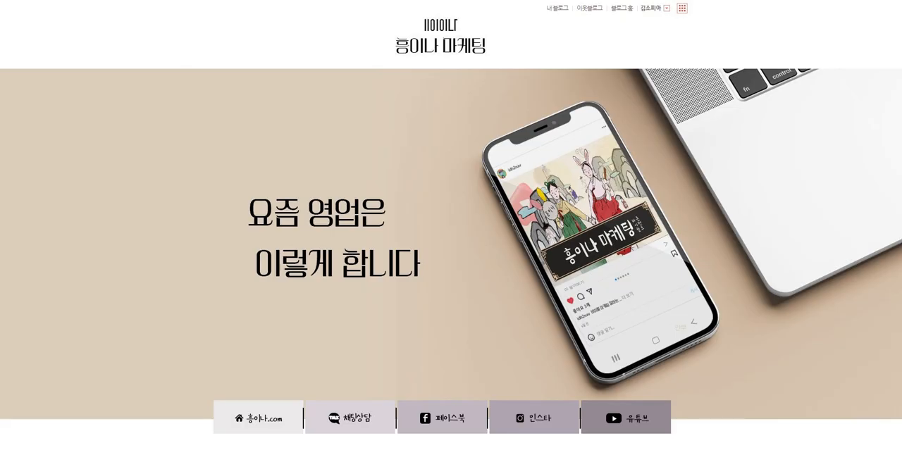
scroll(452, 247, "down", 5)
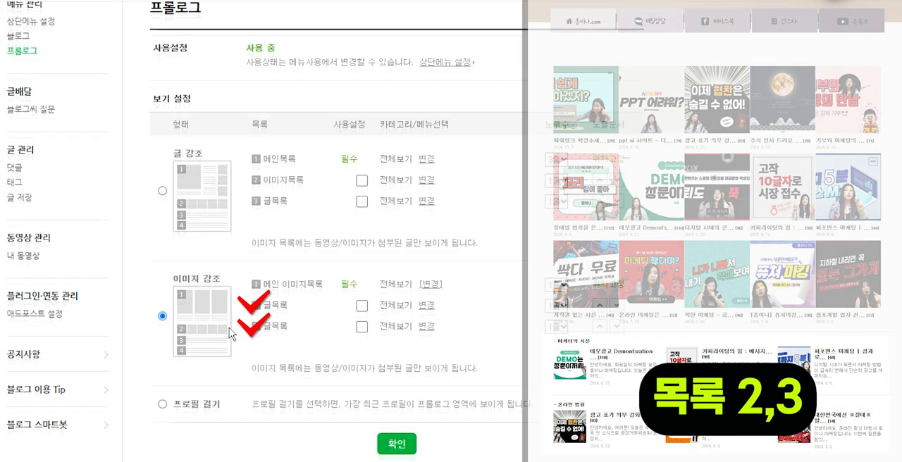
left_click(362, 308)
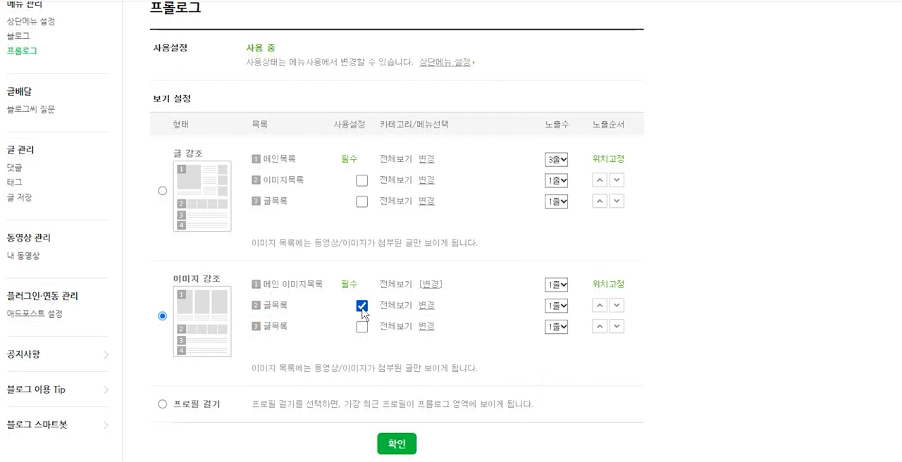
left_click(361, 327)
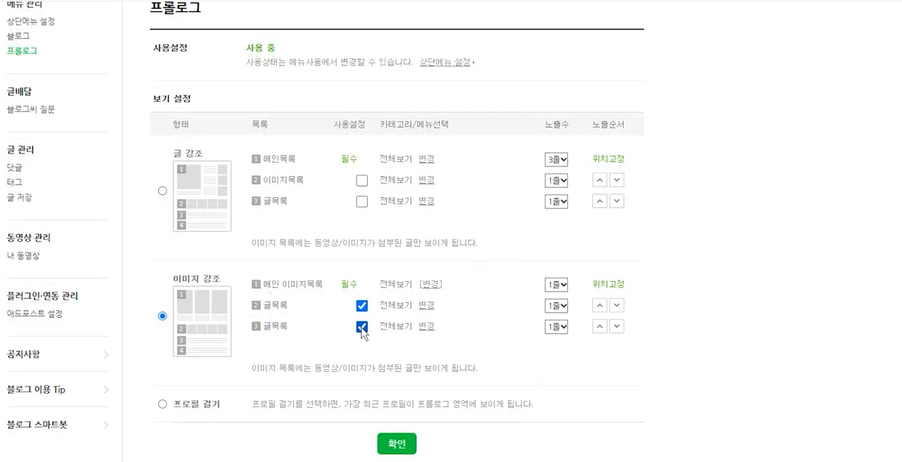
Step: Assign the 맛집정보 category to the second prologue list and 여행 to the third list of the 이미지 강조 layout
left_click(423, 309)
left_click(51, 121)
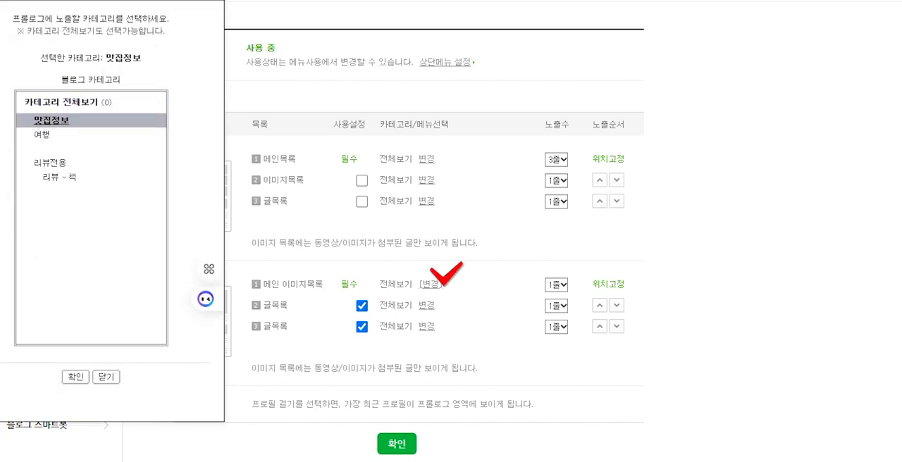
left_click_drag(50, 0, 224, 10)
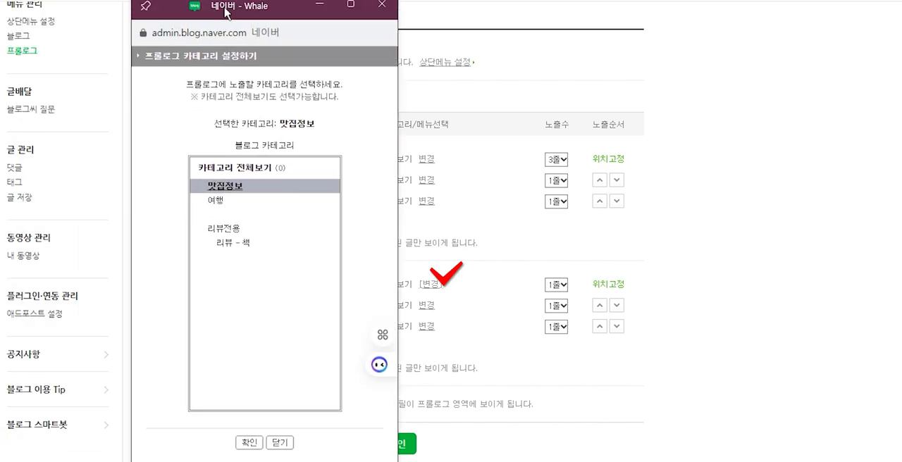
left_click(250, 444)
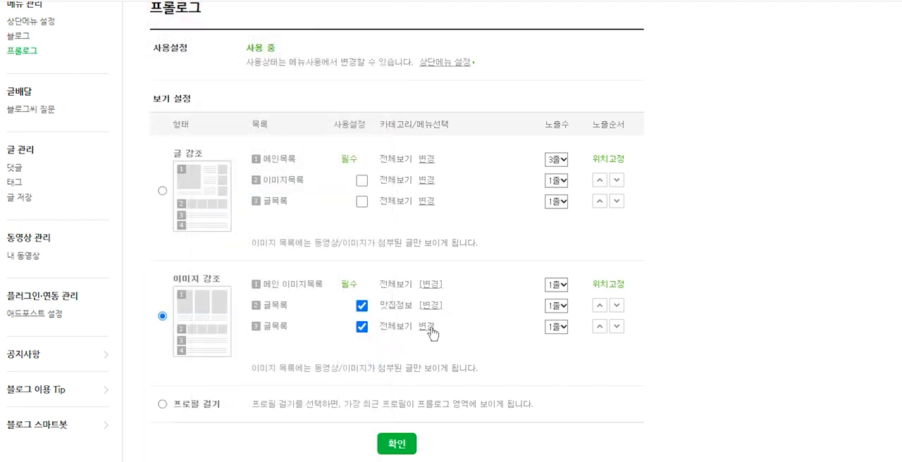
left_click(427, 328)
left_click(44, 134)
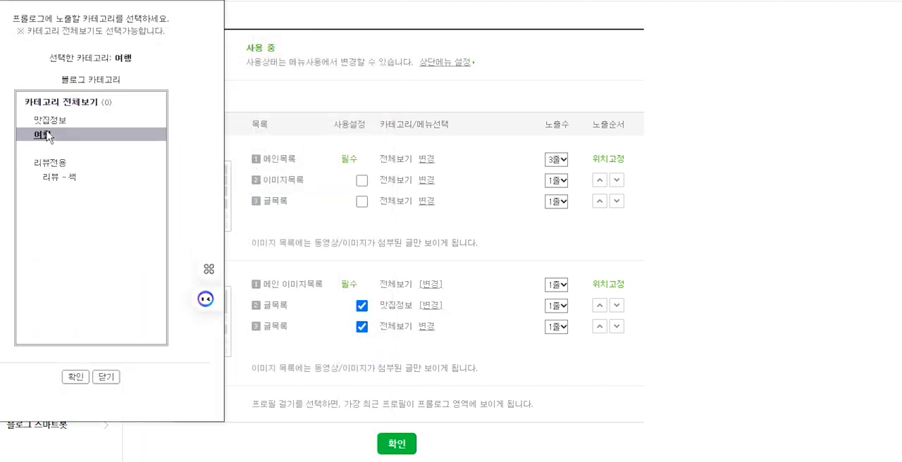
left_click(76, 377)
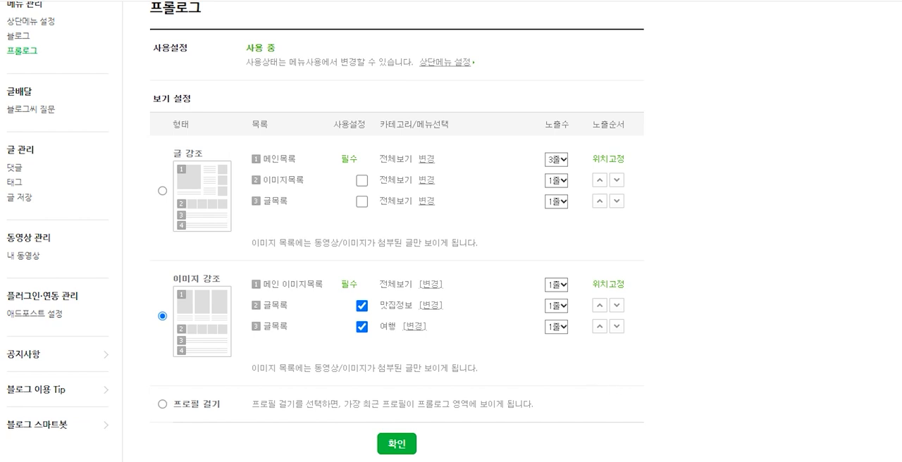
Step: Save the prologue settings with the 이미지 강조 layout
scroll(611, 396, "up", 1)
left_click(564, 352)
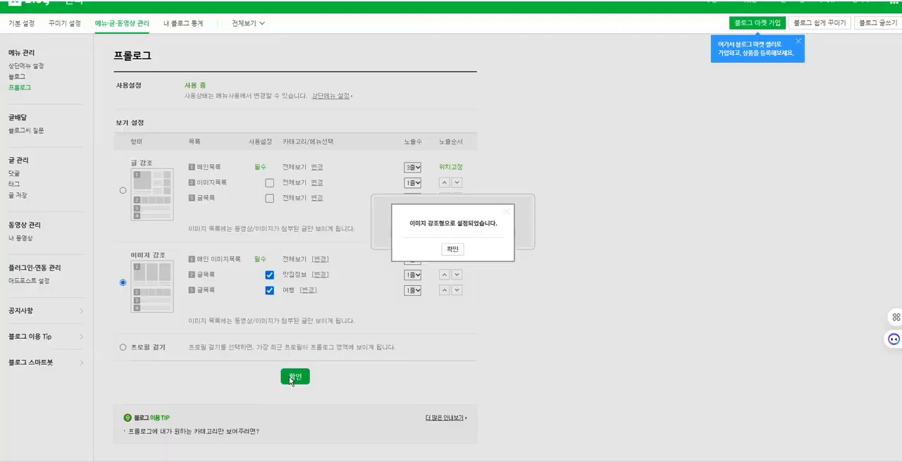
left_click(454, 250)
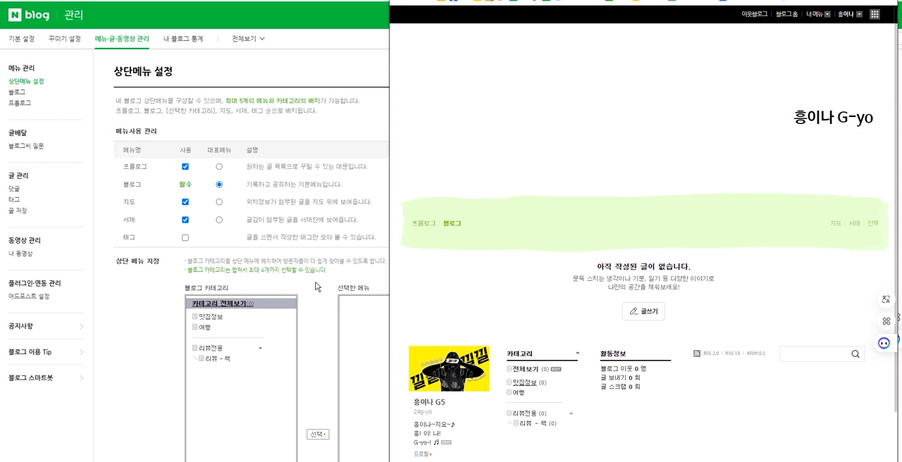
Step: Disable 프롤로그, 지도 and 서재 in the blog's top menu settings and save the change
left_click(185, 167)
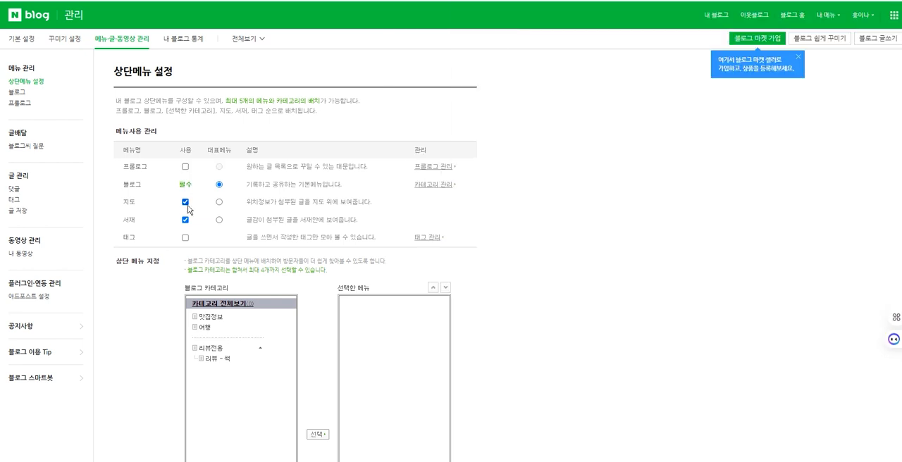
left_click(186, 202)
left_click(185, 220)
scroll(558, 256, "down", 4)
scroll(504, 289, "down", 1)
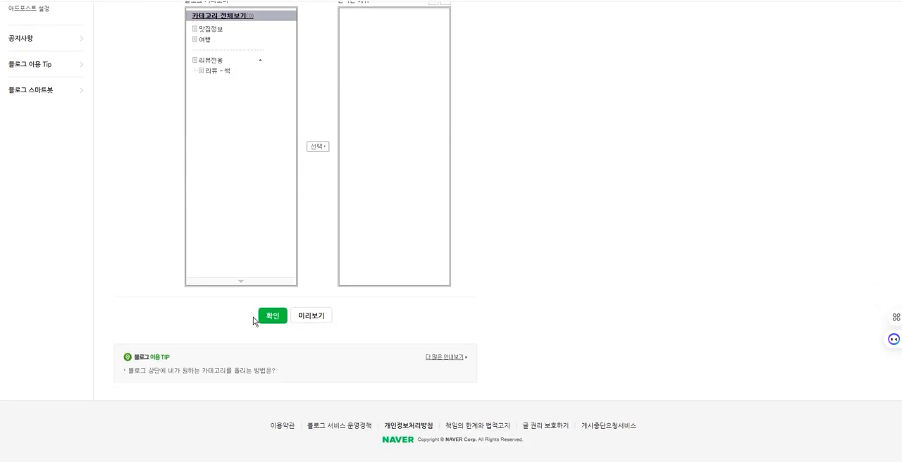
left_click(273, 317)
left_click(452, 250)
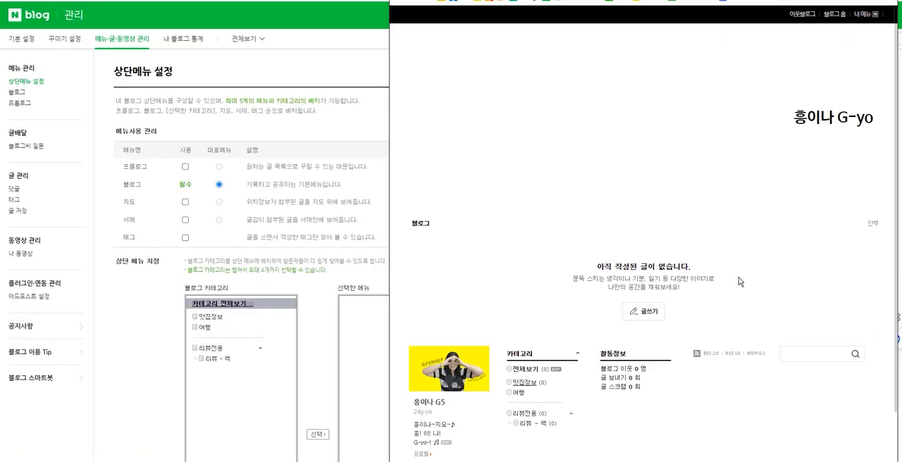
Step: Add the 리뷰전용, 여행 and 맛집정보 categories to the blog's top menu and save the settings
left_click(211, 349)
left_click(317, 435)
left_click(211, 328)
left_click(318, 435)
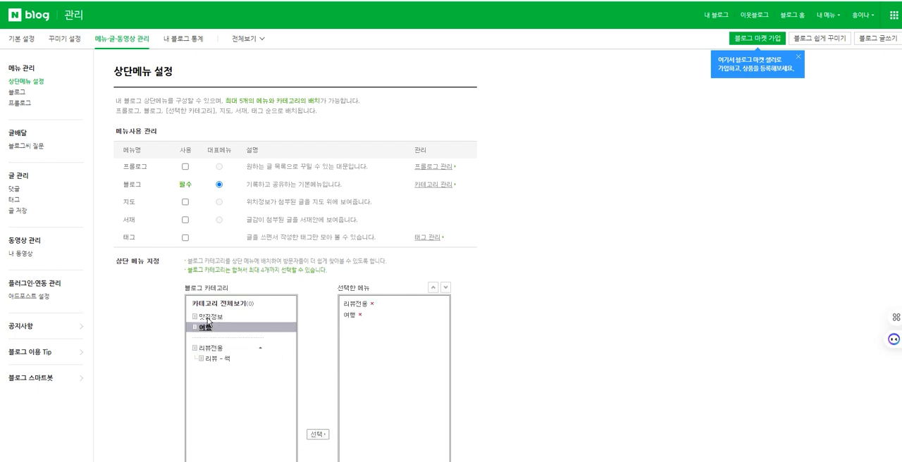
left_click(209, 318)
left_click(318, 434)
scroll(423, 374, "down", 3)
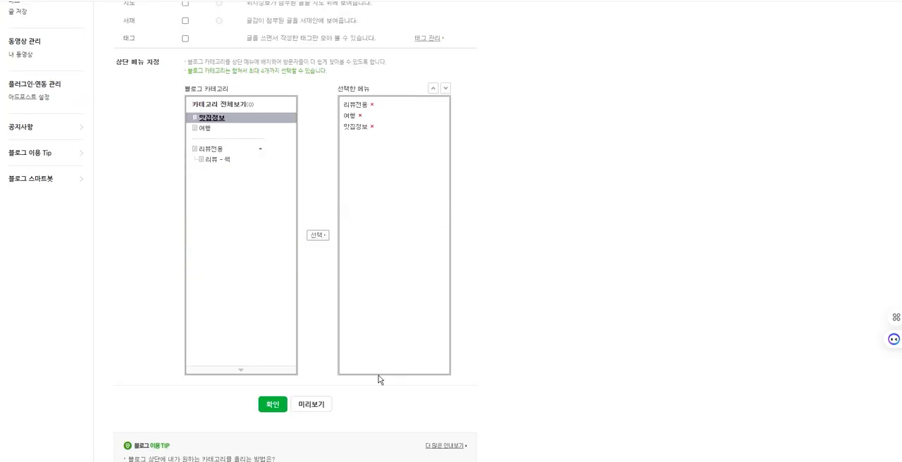
left_click(273, 405)
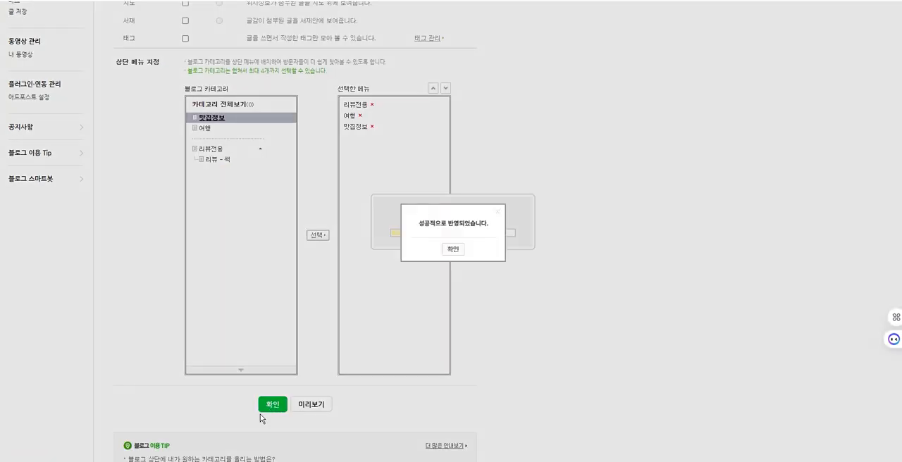
left_click(451, 251)
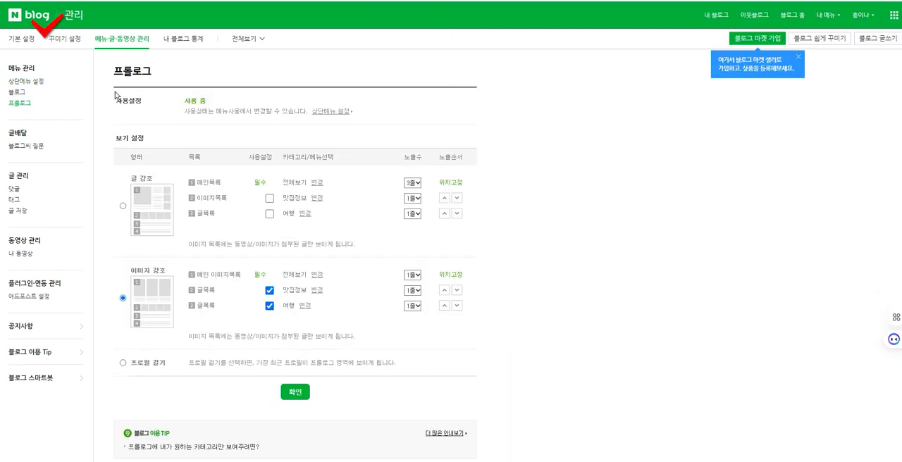
Step: Open the decoration settings and look through the available skins, including page 3 of the skin list
left_click(63, 48)
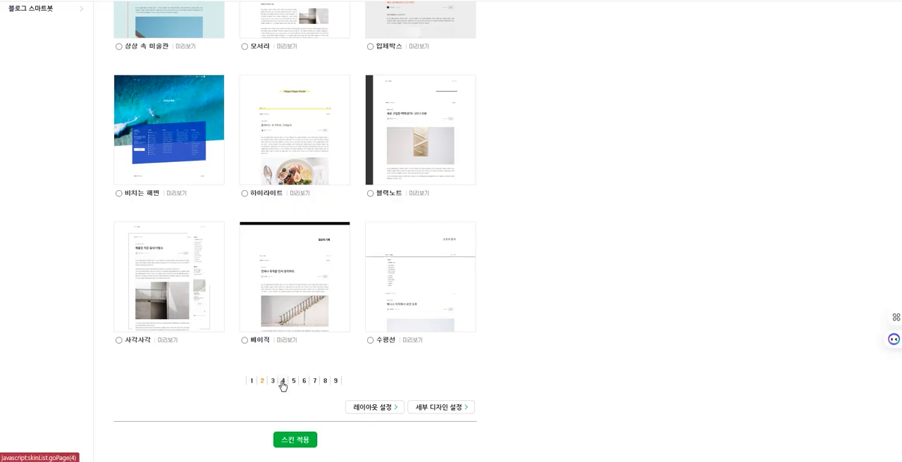
left_click(275, 385)
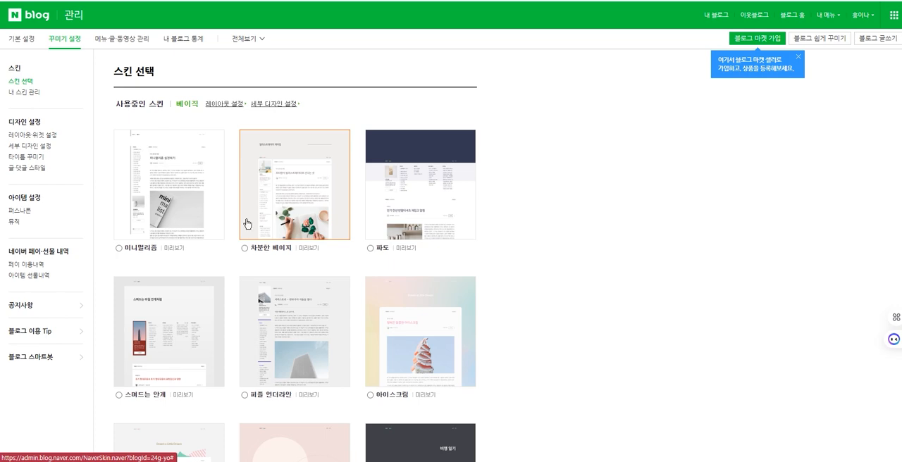
scroll(518, 306, "down", 3)
scroll(504, 306, "down", 2)
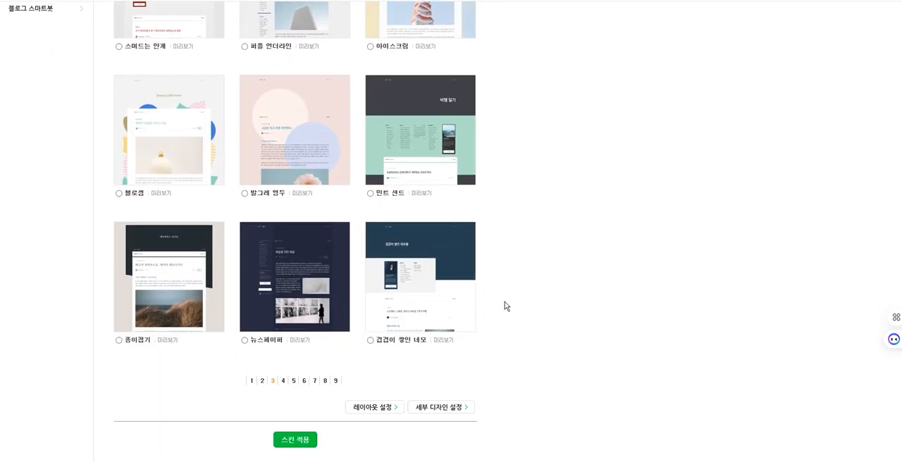
scroll(505, 304, "up", 5)
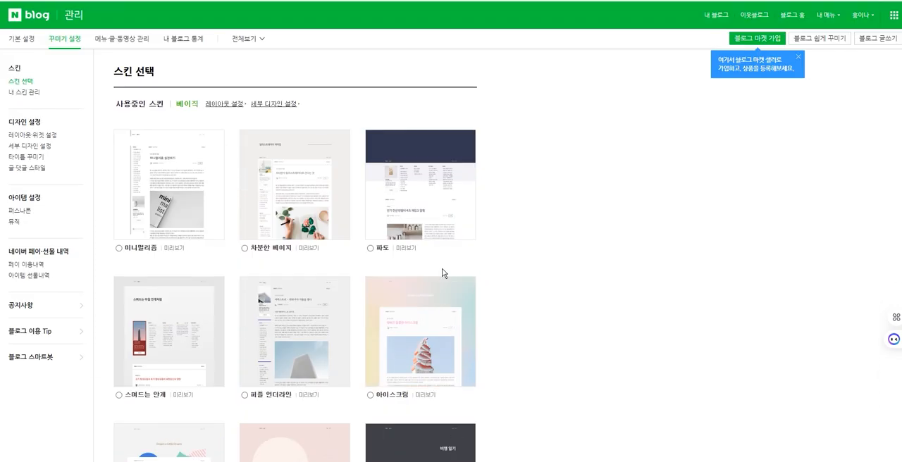
Step: In the layout and widget settings, try the two-column layout with a right sidebar, and switch to the first one-column layout
left_click(40, 135)
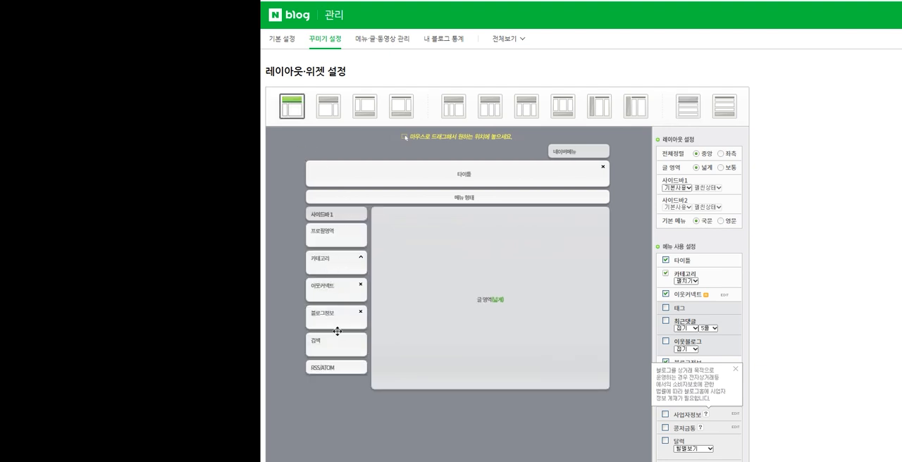
left_click(337, 110)
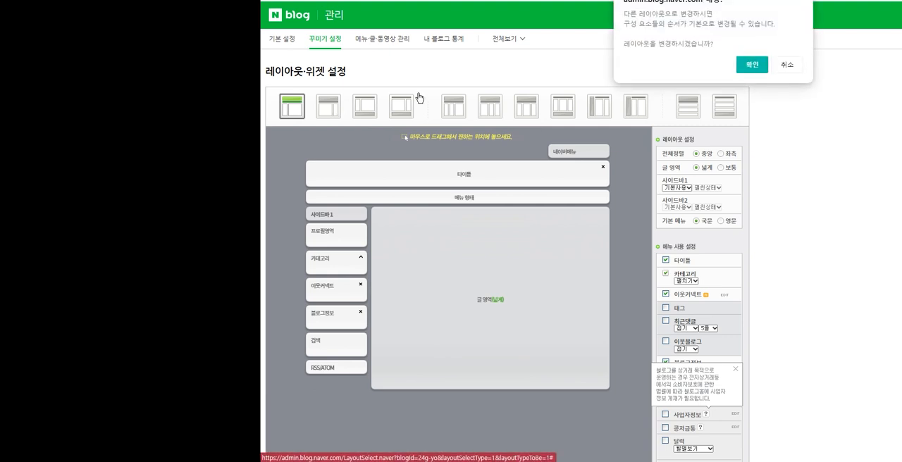
key("Return")
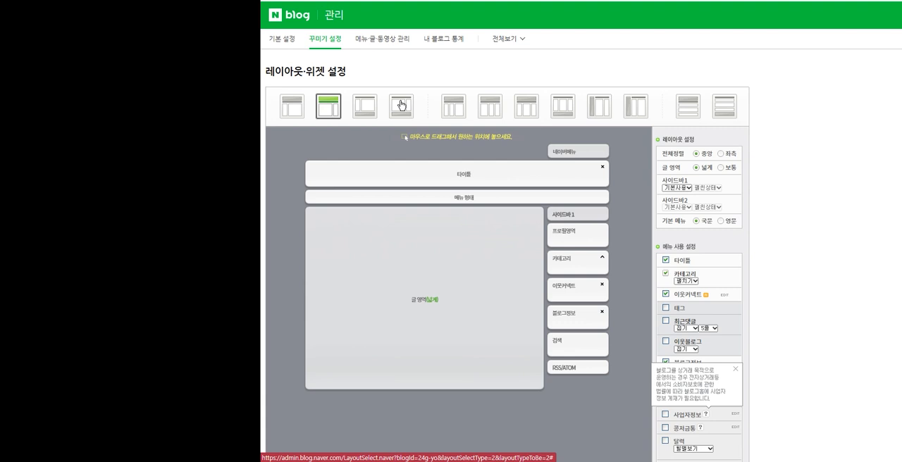
left_click(691, 105)
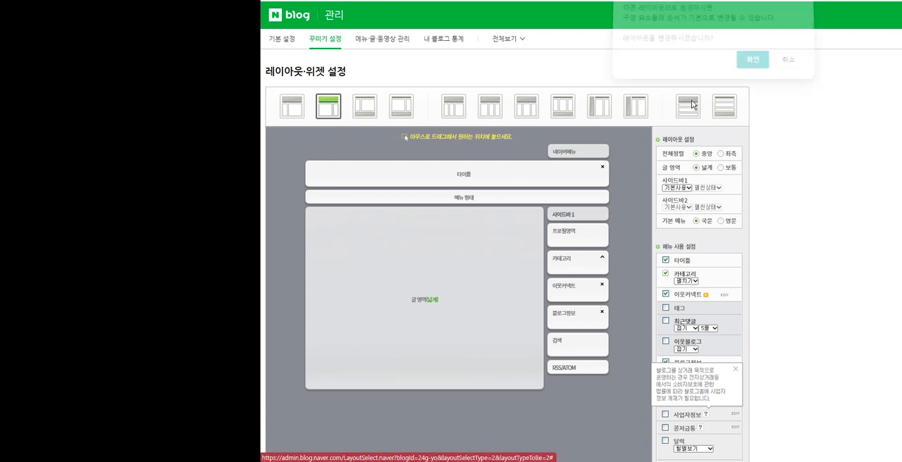
key("Return")
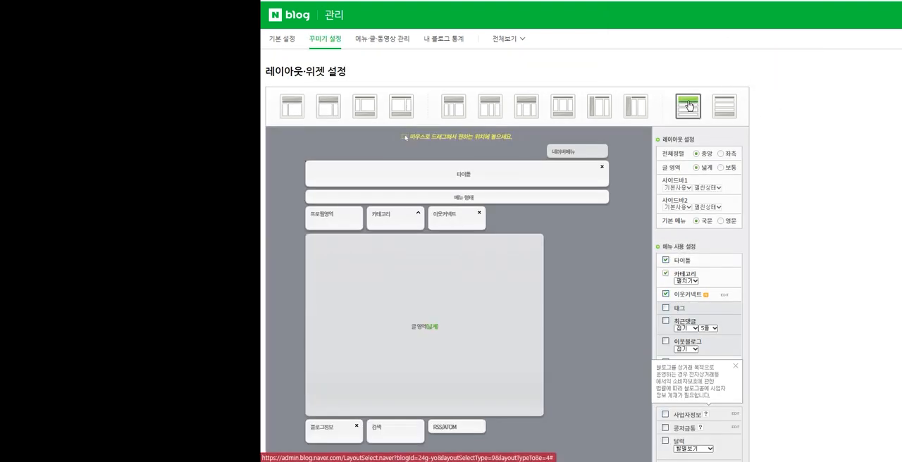
Step: Remove the 이웃커넥트 and 블로그정보 blocks from the layout, and move 프로필영역 and 카테고리 below the post area
left_click(479, 214)
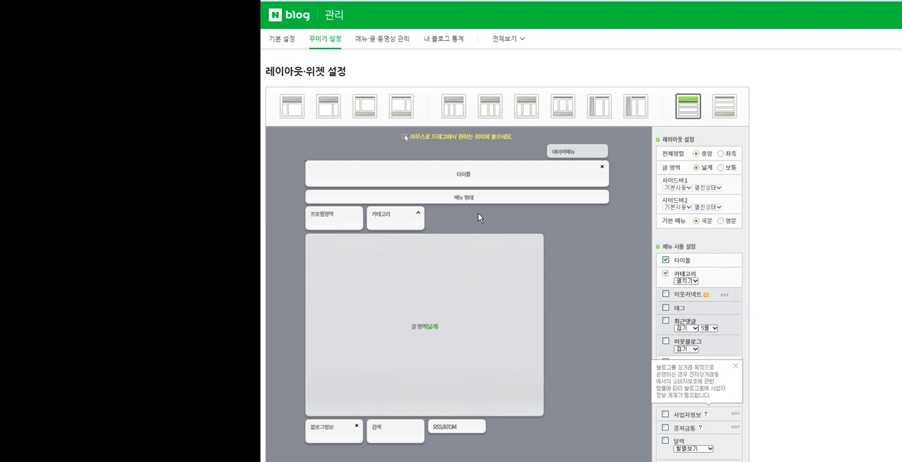
left_click(357, 429)
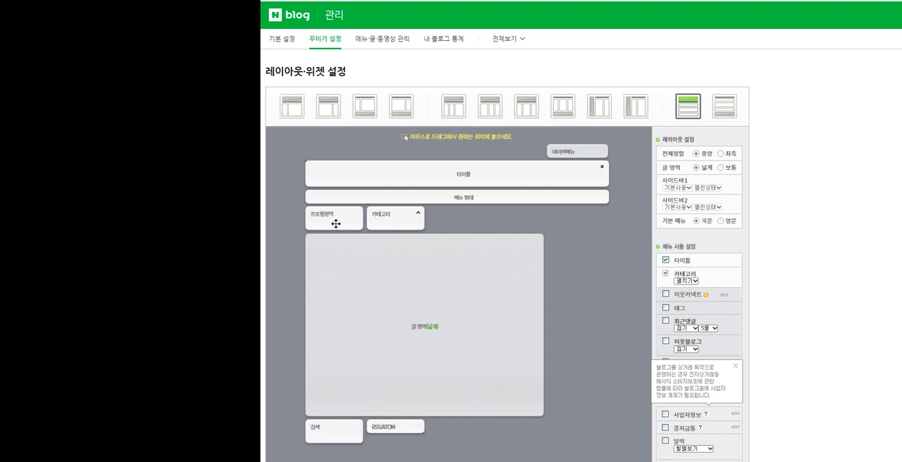
left_click_drag(339, 227, 340, 181)
left_click_drag(331, 116, 369, 301)
scroll(582, 184, "up", 3)
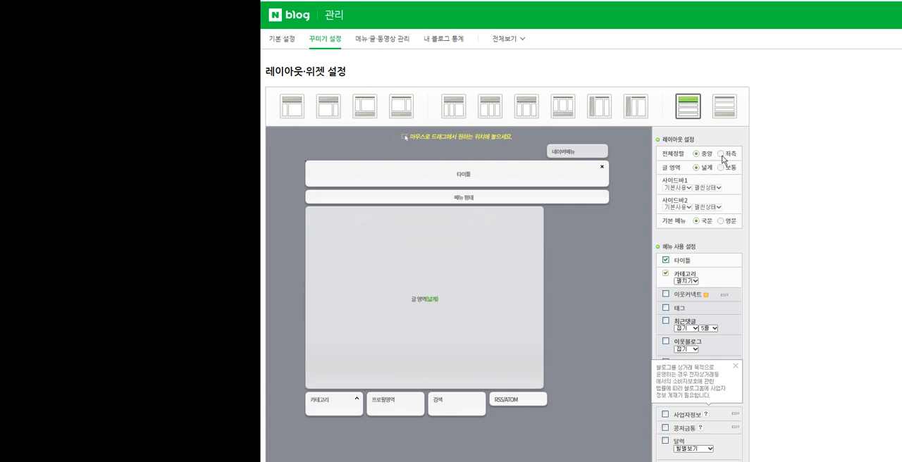
Step: Try the 좌측 overall alignment for the layout, and set it back to 중앙
left_click(721, 154)
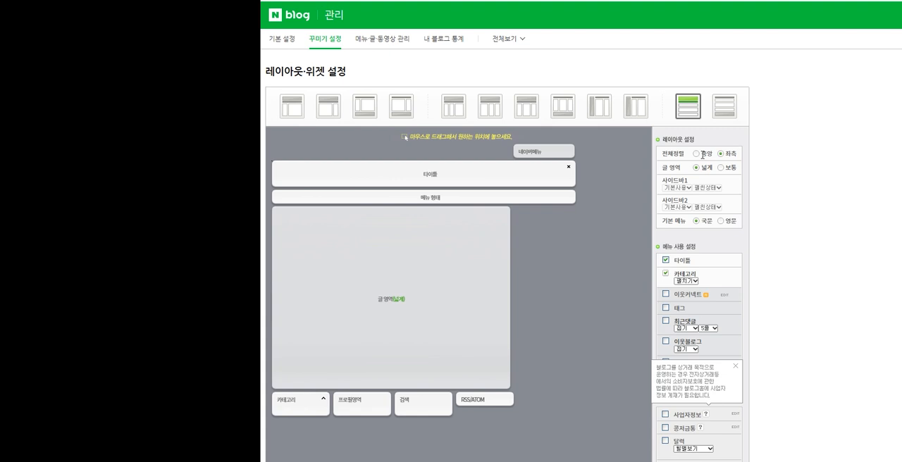
left_click(698, 154)
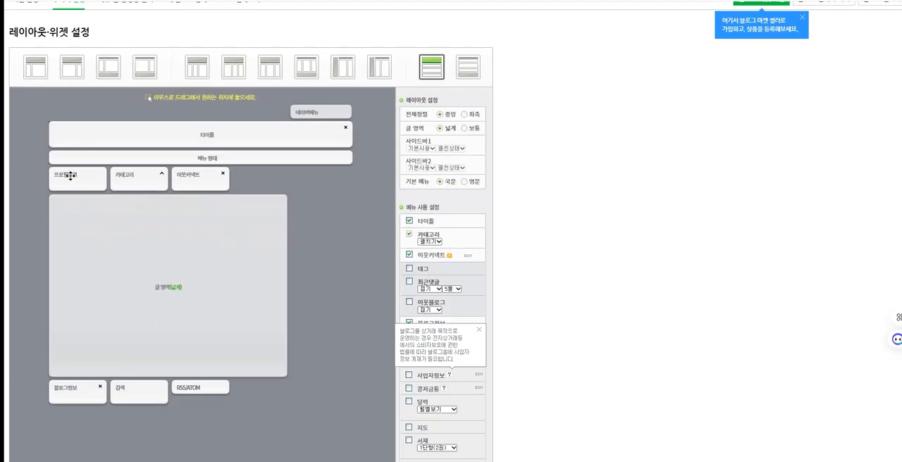
Step: Place the 프로필영역 and 카테고리 blocks in the row beneath the post area, with 프로필영역 first
left_click_drag(70, 177, 65, 208)
scroll(60, 337, "down", 4)
scroll(173, 209, "up", 3)
left_click_drag(75, 143, 134, 330)
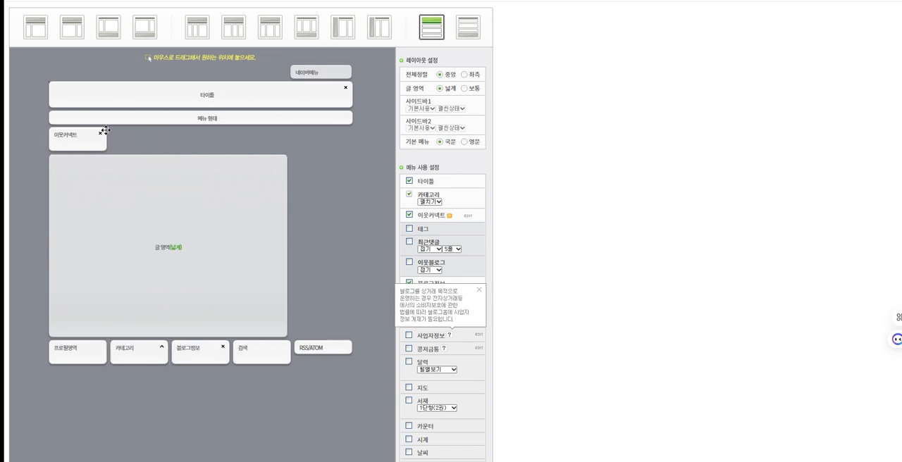
Step: Turn off the 이웃커넥트 and 블로그정보 menu items, and look through the available widgets down to CCL
left_click(101, 134)
left_click(410, 283)
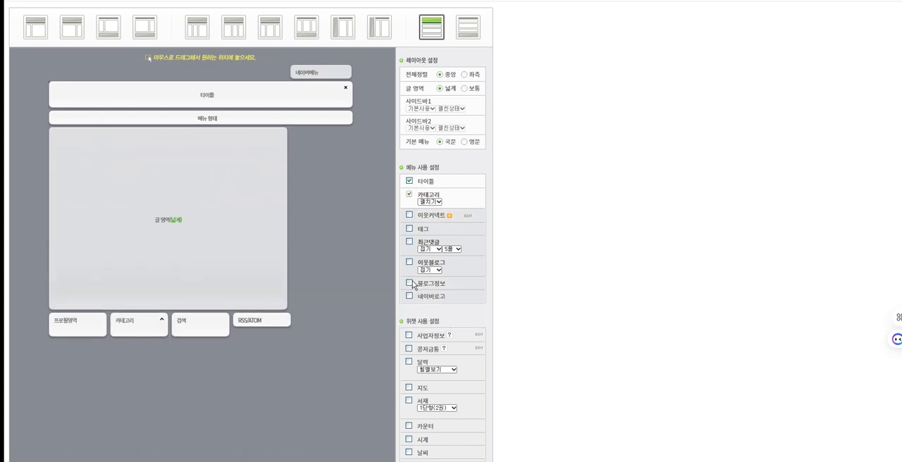
scroll(454, 292, "down", 3)
scroll(459, 304, "down", 2)
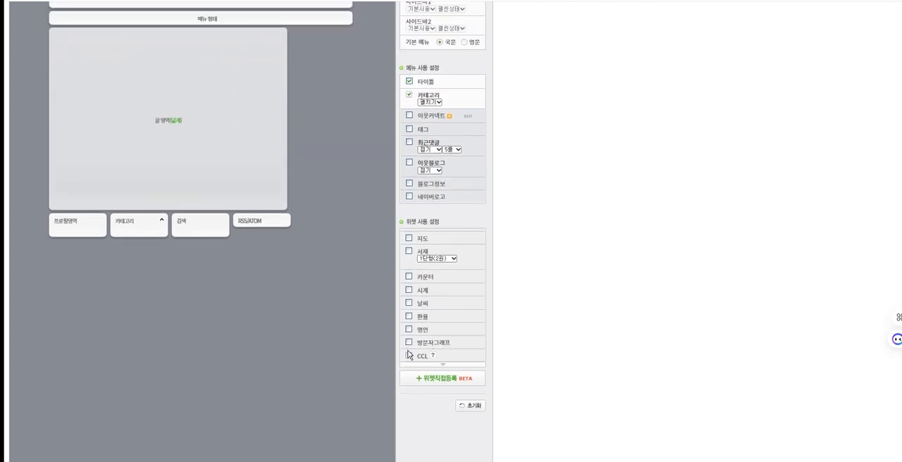
Step: Try adding the 카운터 and 방문자그래프 widgets to the layout, remove them again, and compare with the sample blog
left_click(410, 277)
left_click(409, 343)
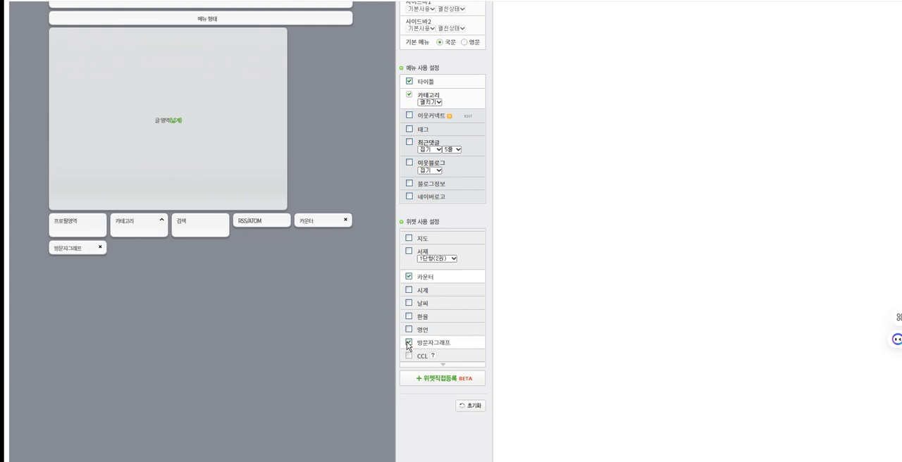
left_click(100, 247)
left_click(345, 220)
scroll(307, 231, "up", 3)
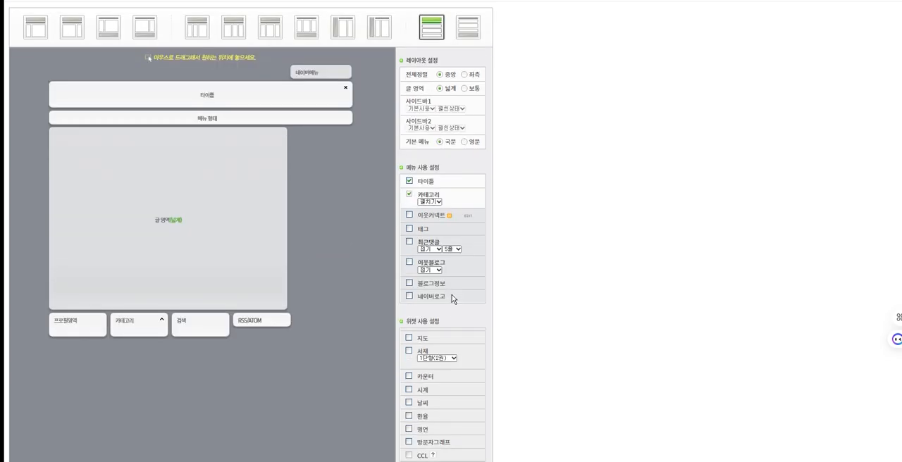
scroll(343, 359, "down", 2)
scroll(335, 321, "up", 1)
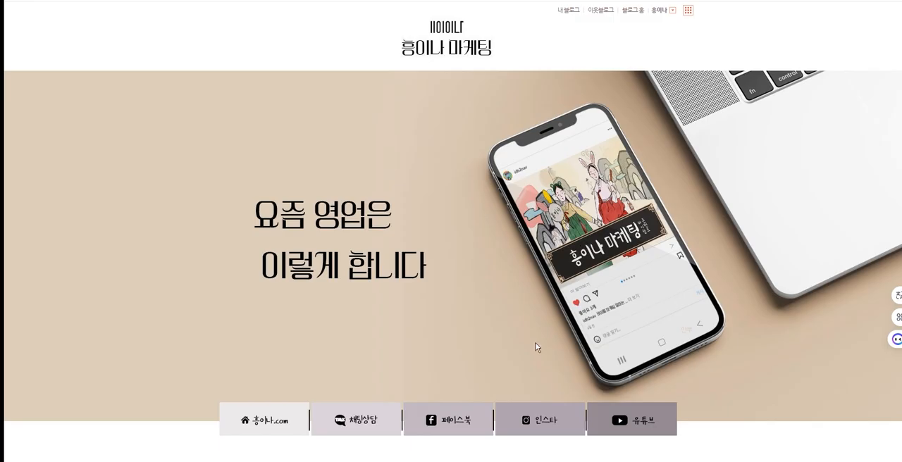
scroll(304, 398, "down", 2)
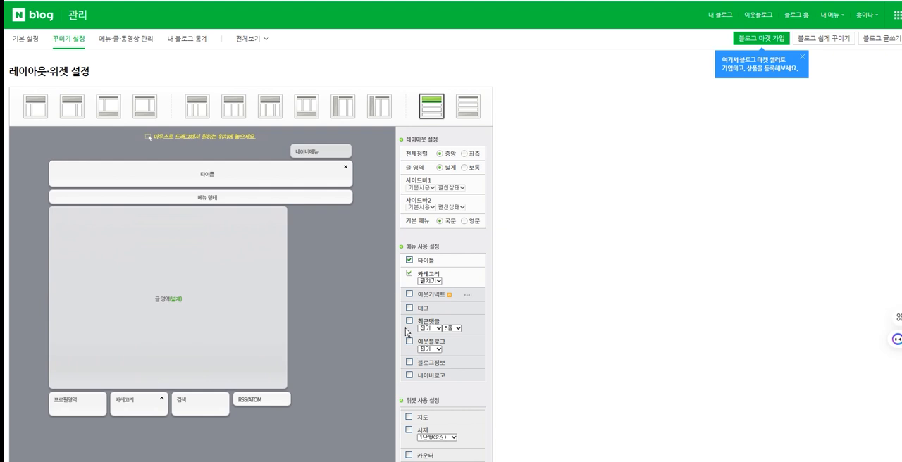
Step: Apply the arranged layout to the blog and reopen the blog's management page
scroll(377, 318, "down", 5)
scroll(238, 426, "up", 1)
scroll(239, 425, "down", 1)
left_click(236, 433)
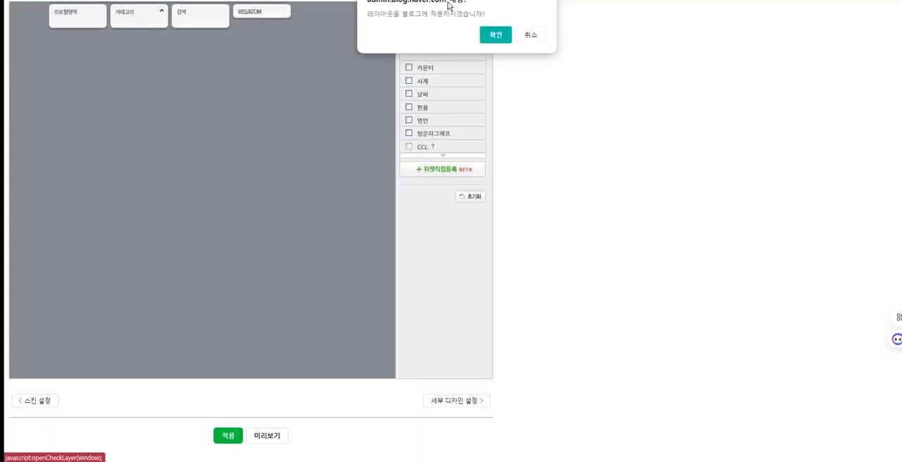
left_click(497, 33)
scroll(275, 299, "down", 1)
left_click(265, 409)
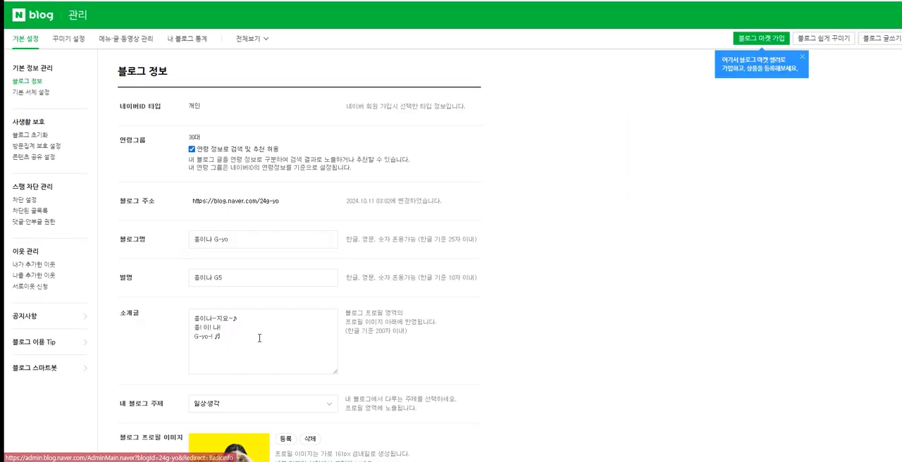
Step: Return to 레이아웃·위젯 설정 and continue from there to 세부 디자인 설정
left_click(64, 40)
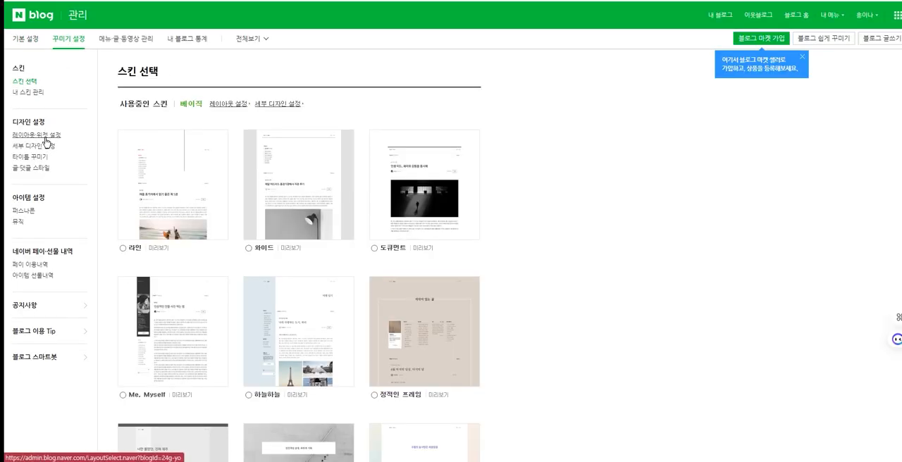
left_click(48, 138)
scroll(459, 333, "down", 5)
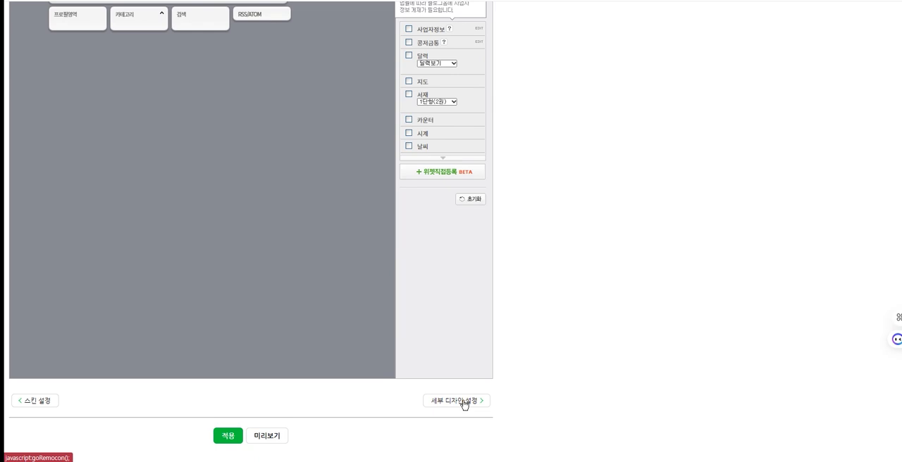
left_click(474, 401)
left_click(495, 46)
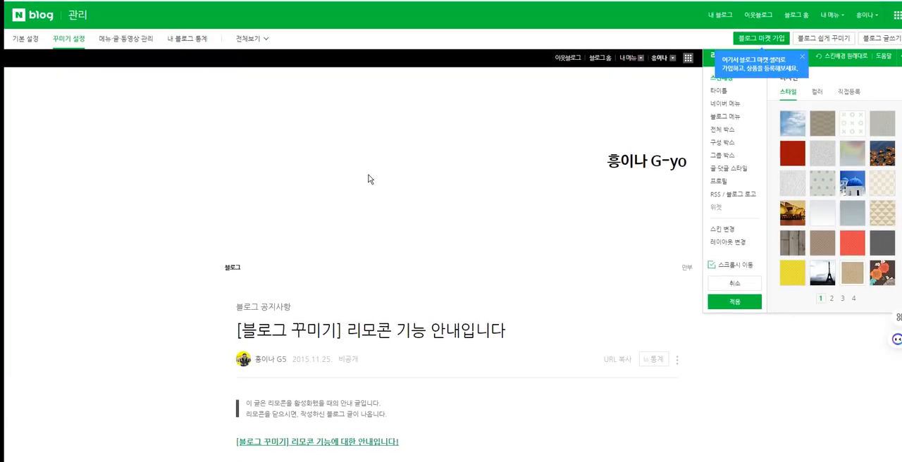
Step: Try several 스킨배경 styles for the blog, including the grey texture, plain yellow and the flower pattern
left_click(879, 215)
left_click(885, 188)
left_click(812, 186)
left_click(796, 187)
left_click(792, 153)
left_click(797, 127)
left_click(826, 123)
left_click(849, 122)
left_click(882, 124)
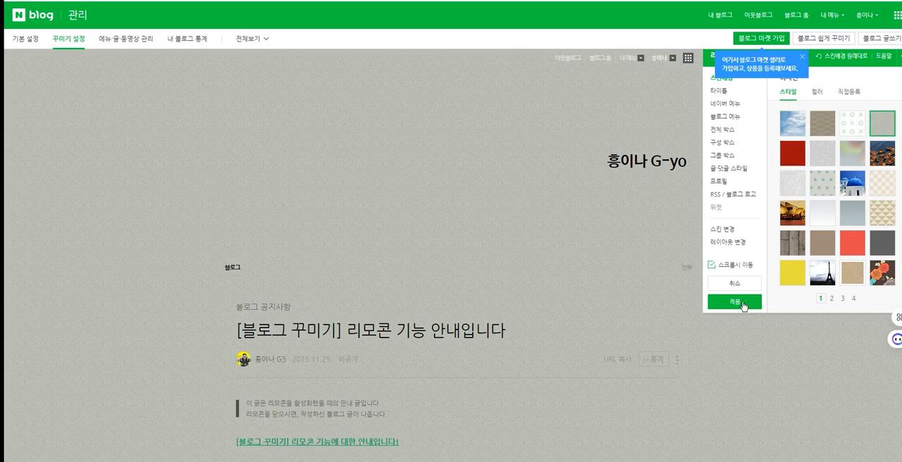
left_click(788, 280)
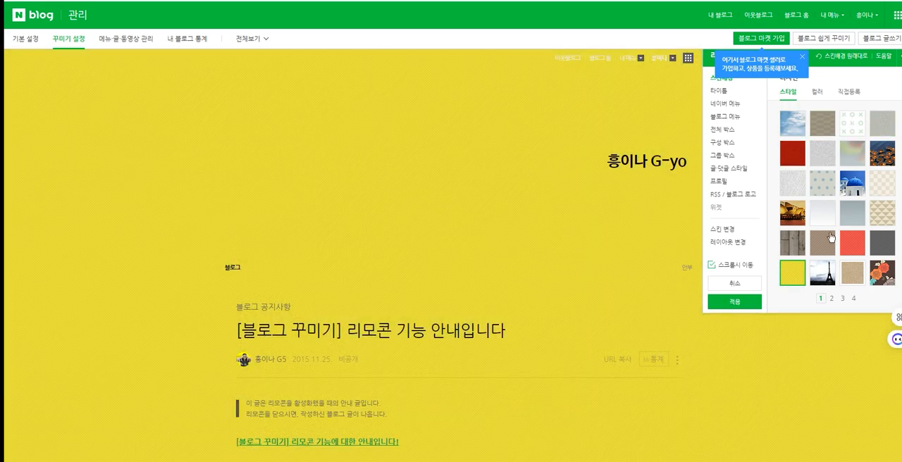
scroll(862, 242, "down", 2)
left_click(884, 230)
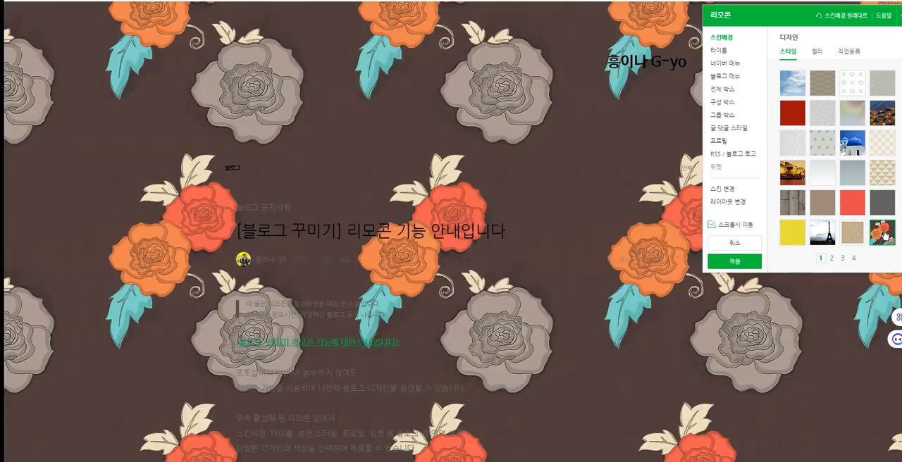
Step: Set the skin background to the plain white colour #FFFFFF
scroll(818, 95, "up", 2)
left_click(818, 93)
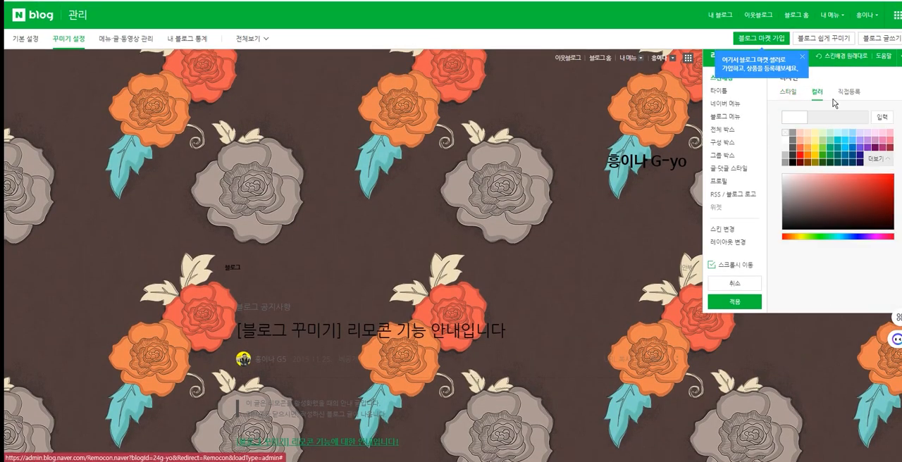
left_click(786, 139)
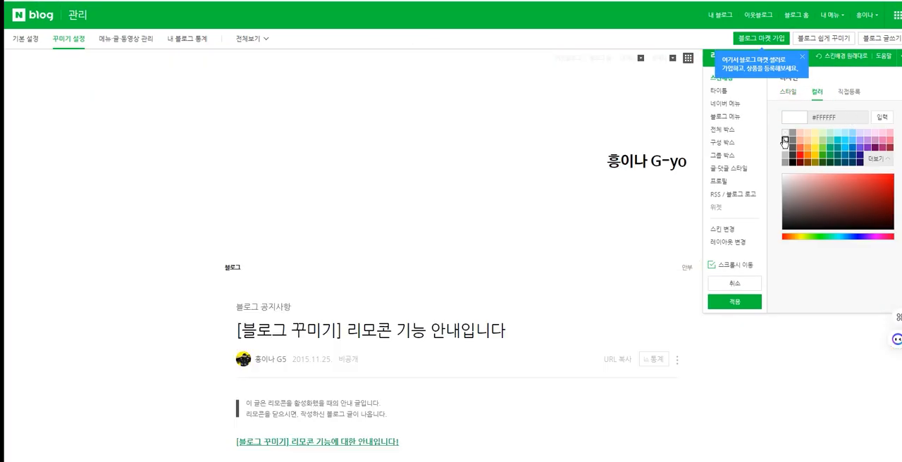
Step: Try several 타이틀 designs such as the balloon and purple tree, choose the cow with red dots, and view the second page of designs
left_click(731, 92)
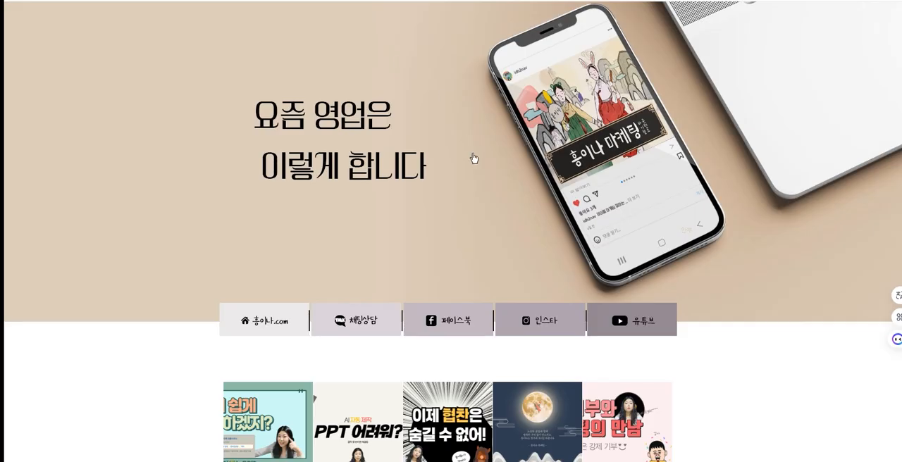
scroll(472, 159, "up", 2)
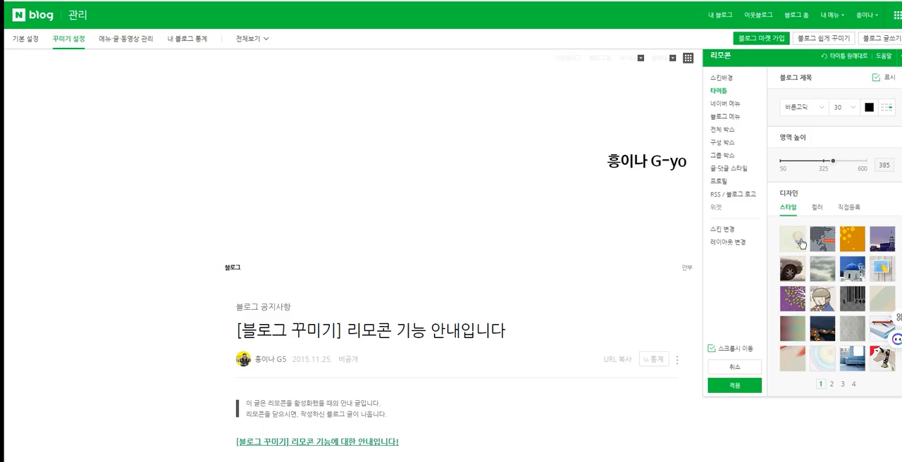
left_click(800, 240)
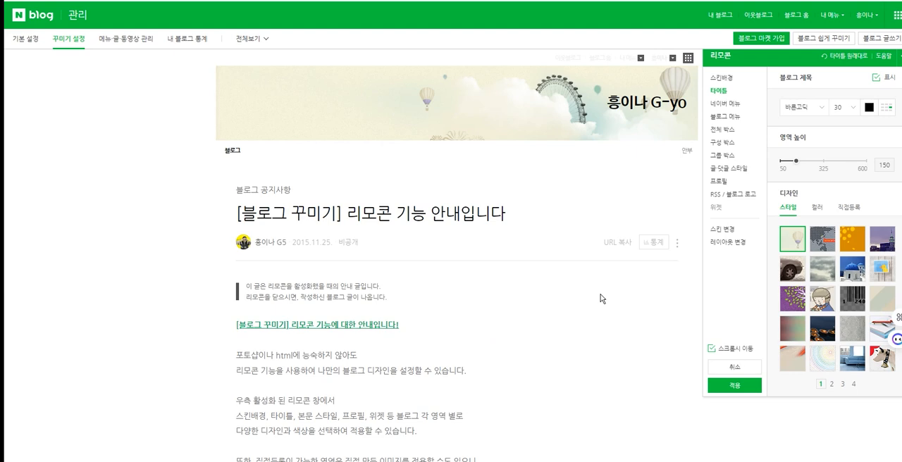
left_click(852, 238)
left_click(793, 359)
left_click(793, 299)
scroll(794, 336, "down", 1)
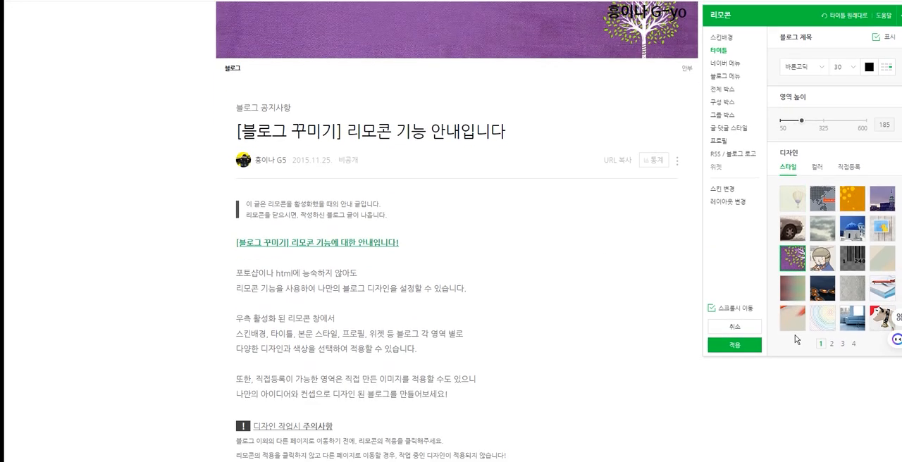
left_click(881, 320)
scroll(882, 320, "up", 2)
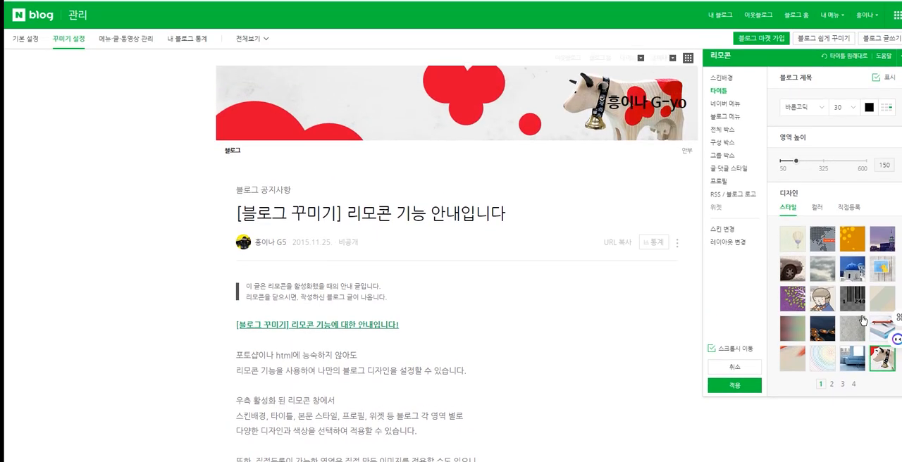
left_click(833, 385)
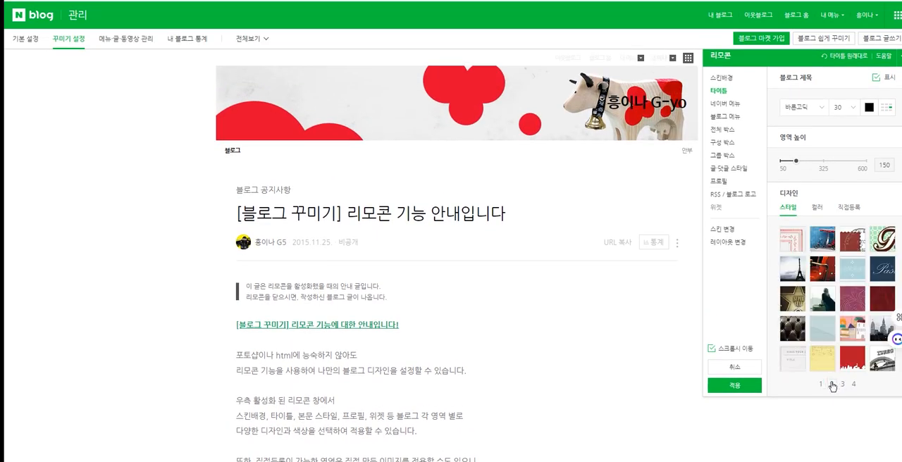
Step: Show the title's 직접등록 options, set the title area height to 303 and the blog title's font size to 20
left_click(852, 209)
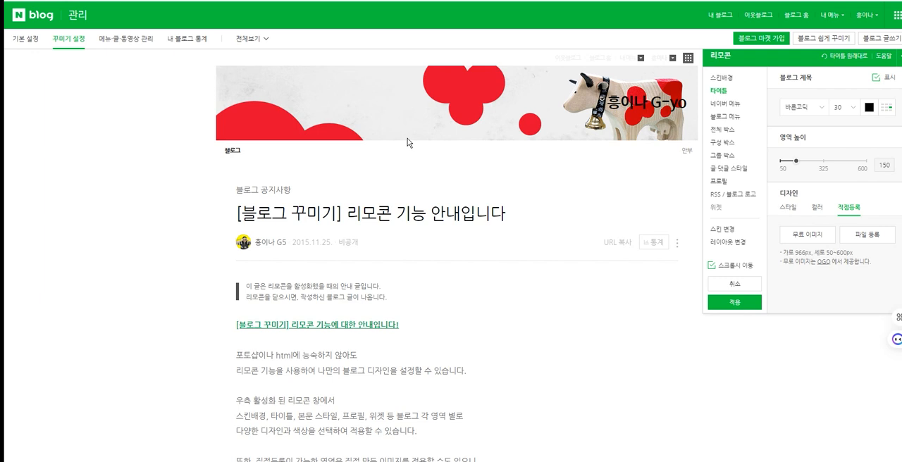
double_click(883, 165)
type("600")
key("Return")
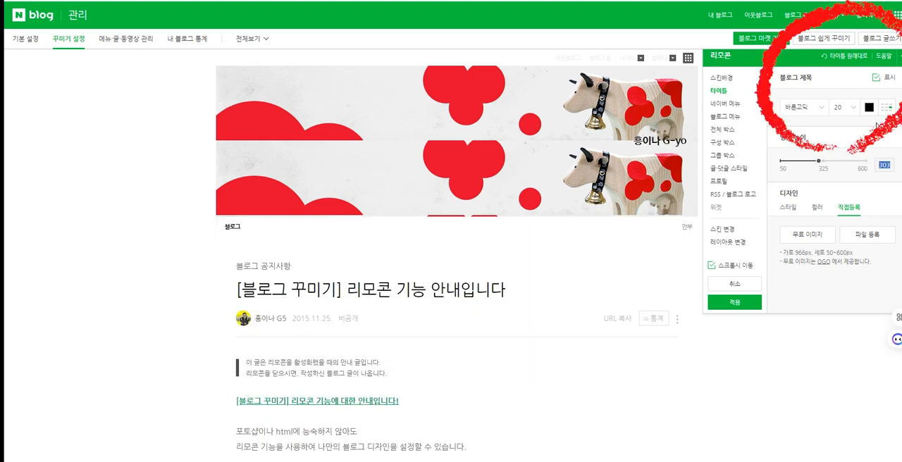
Step: Toggle the blog title's 표시 option to compare, and leave the title text hidden over the header image
left_click(694, 144)
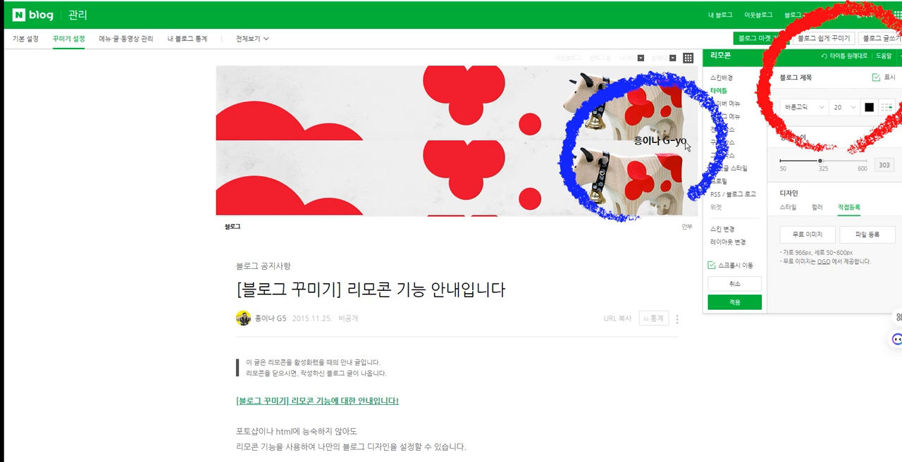
left_click(877, 78)
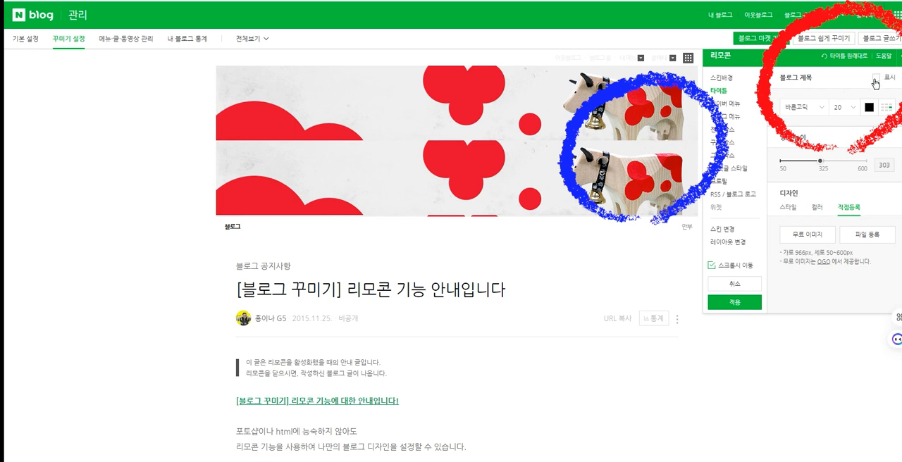
left_click(874, 79)
left_click(874, 79)
left_click(875, 79)
Step: Try several 네이버 메뉴 designs for the blog and choose the one with lime-green icons
left_click(726, 103)
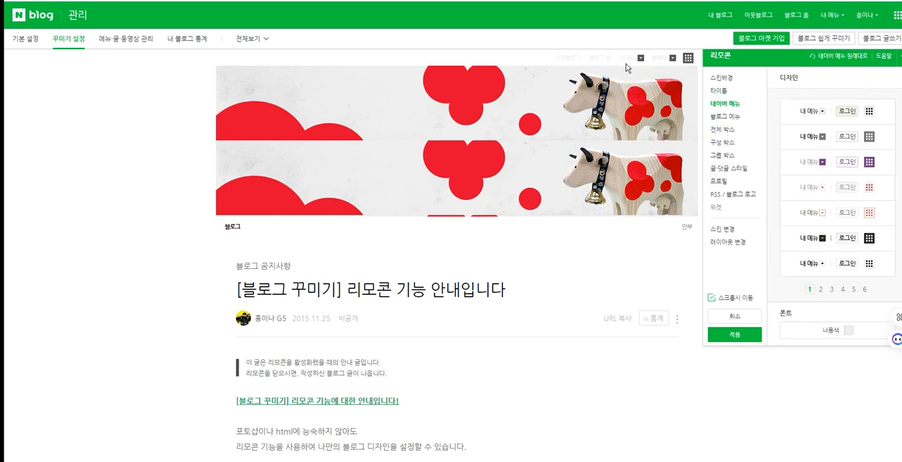
left_click(800, 114)
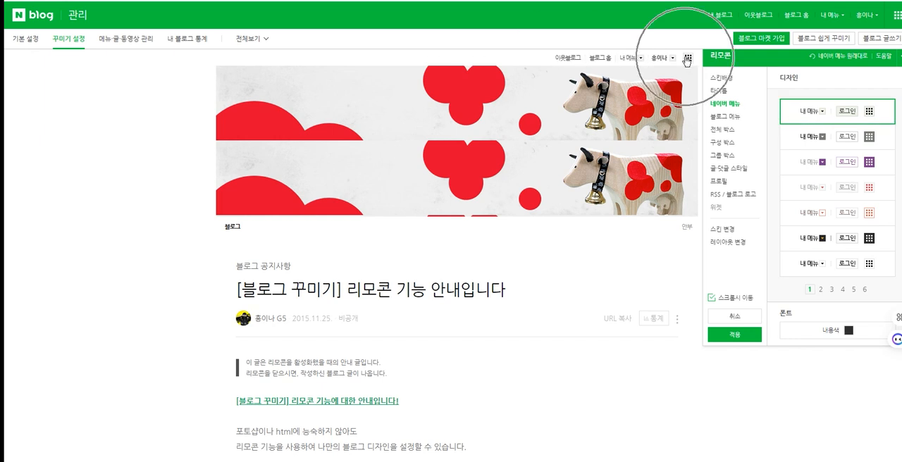
left_click(837, 161)
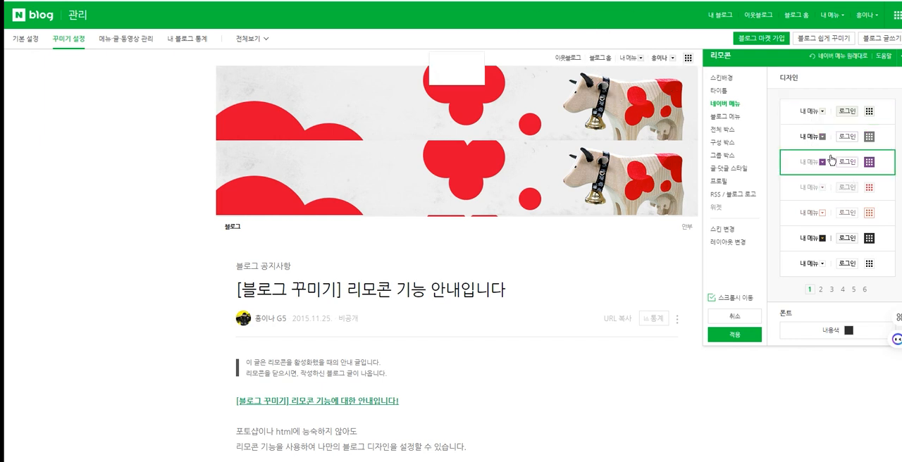
left_click(829, 197)
left_click(829, 244)
left_click(829, 275)
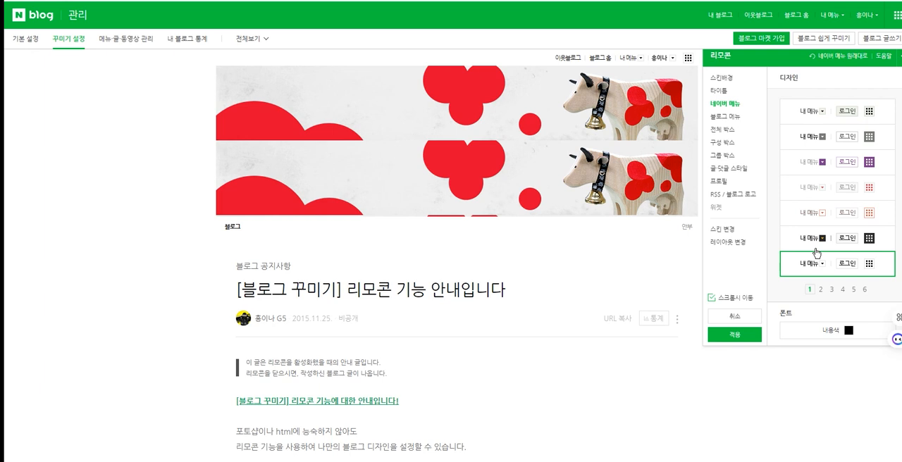
Step: Try the grey and red 블로그 메뉴 styles, and choose the light green one for the menu bar
left_click(726, 116)
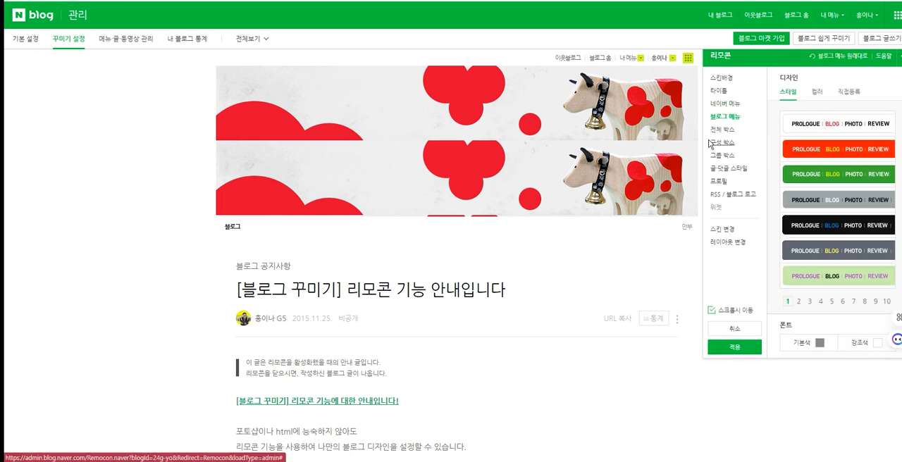
left_click(231, 233)
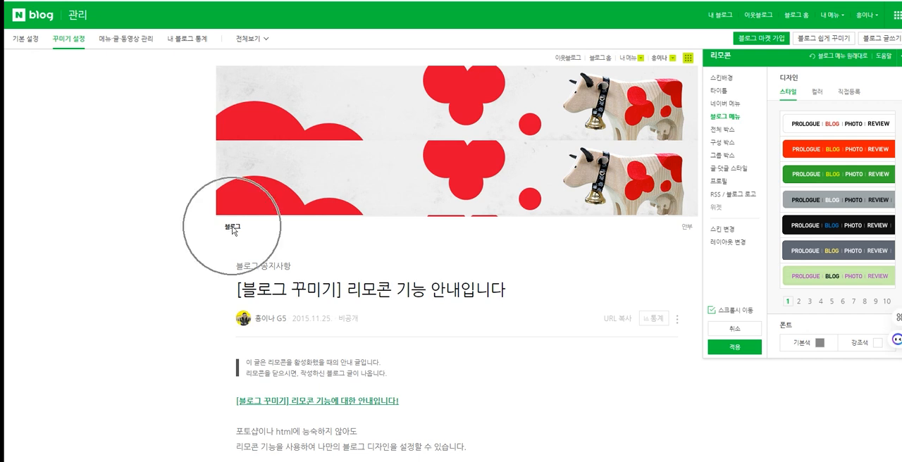
left_click(689, 228)
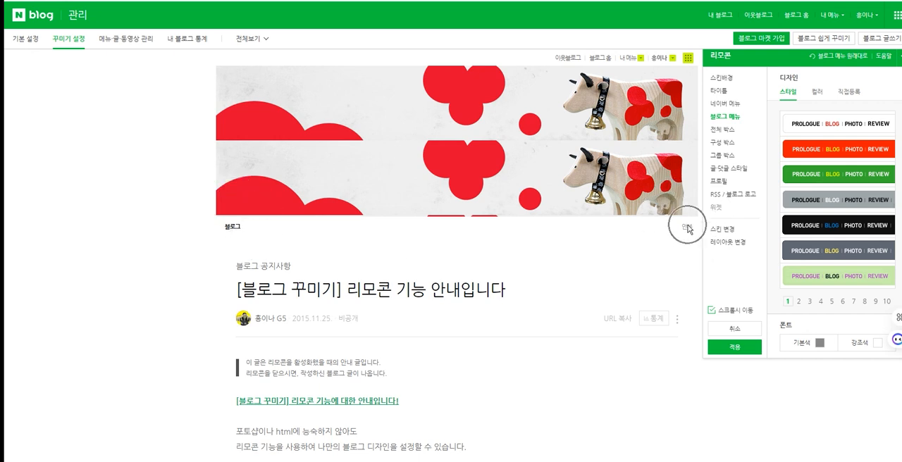
left_click(834, 150)
left_click(878, 197)
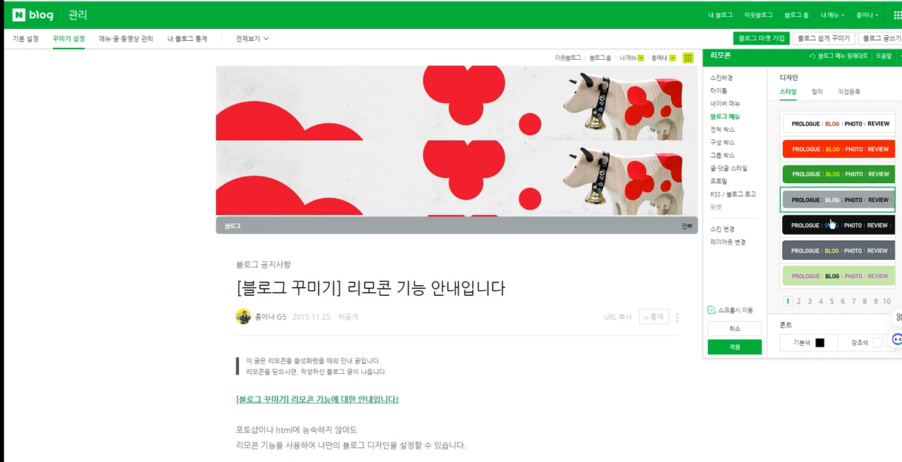
left_click(848, 157)
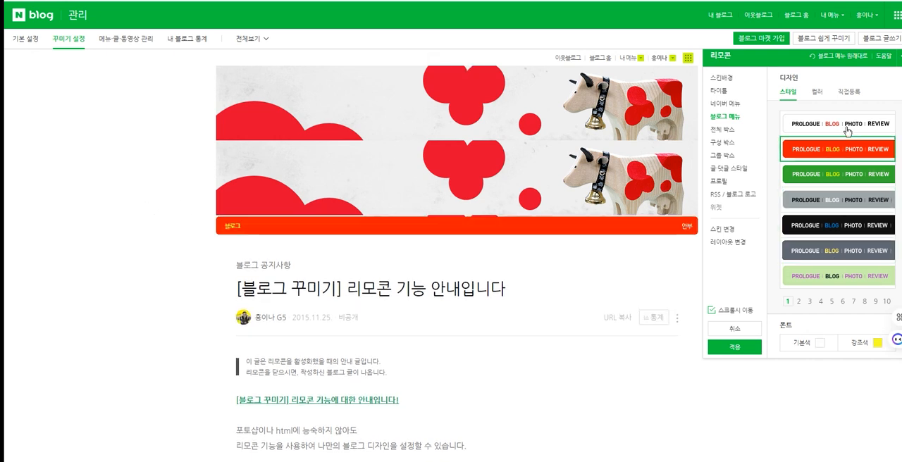
Step: Apply the cream 전체 박스 style with a red border around the whole blog, and check it along the page
left_click(729, 130)
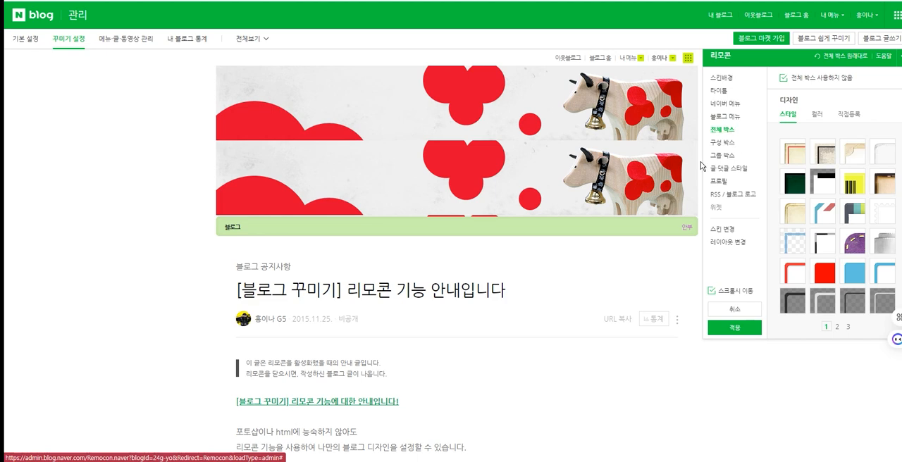
scroll(426, 270, "down", 2)
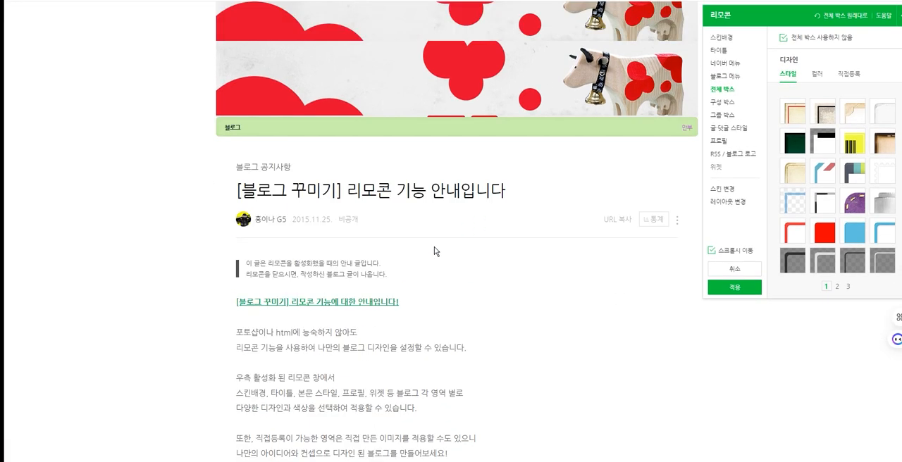
left_click(792, 115)
scroll(526, 254, "down", 4)
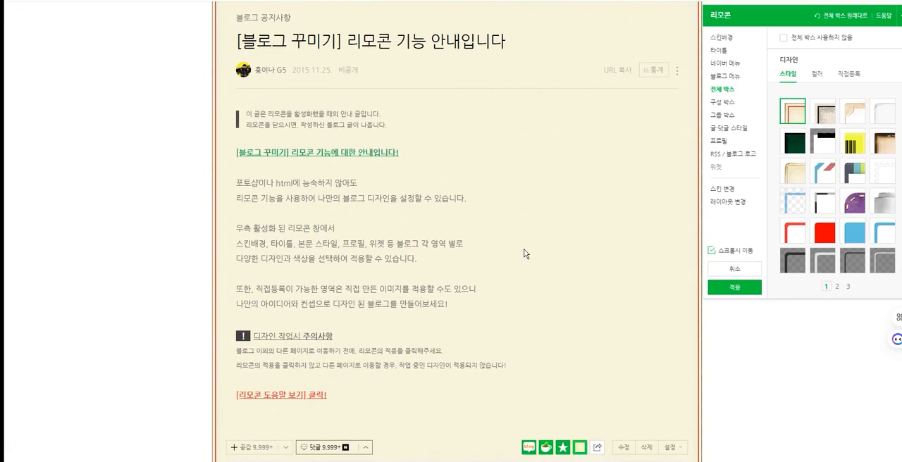
Step: Check how the cream 전체 박스 style frames the post, comments and category area along the page
scroll(514, 226, "up", 4)
scroll(576, 252, "down", 6)
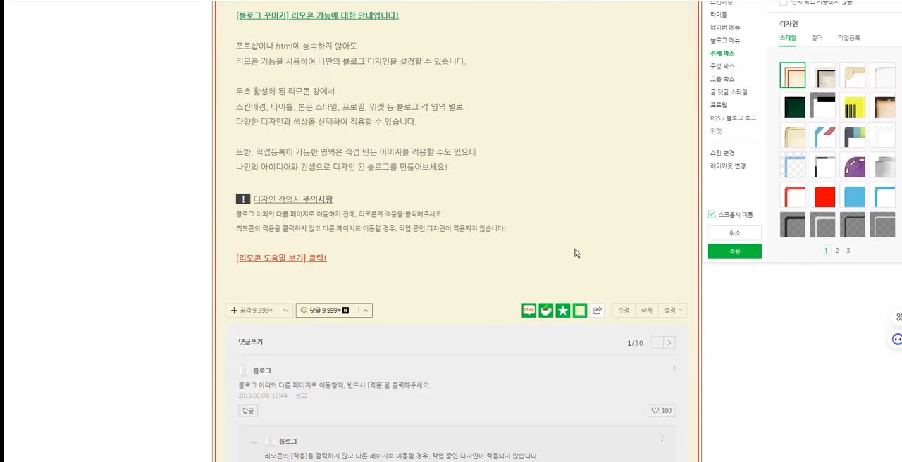
scroll(573, 255, "up", 4)
scroll(564, 266, "down", 11)
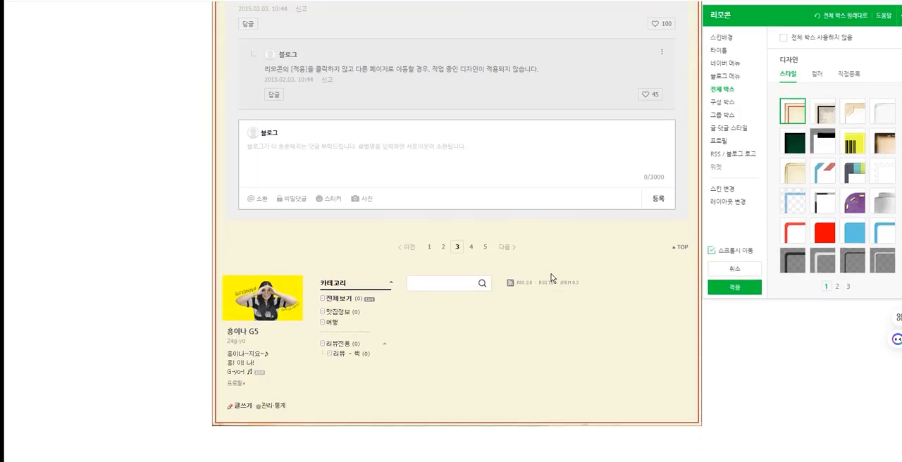
scroll(551, 277, "up", 15)
scroll(552, 279, "down", 4)
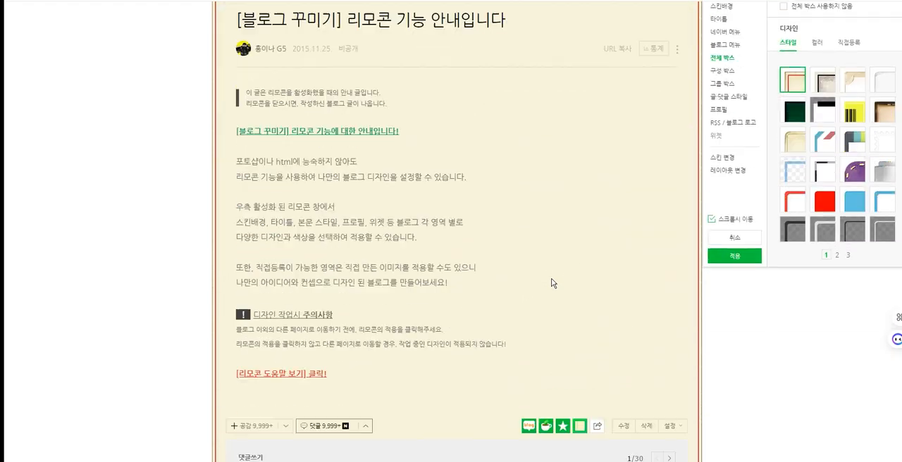
Step: Try black-topped, yellow, dashed, dark-outline and grey gradient 전체 박스 styles, and settle on the thin light-grey border
left_click(823, 142)
scroll(462, 232, "up", 4)
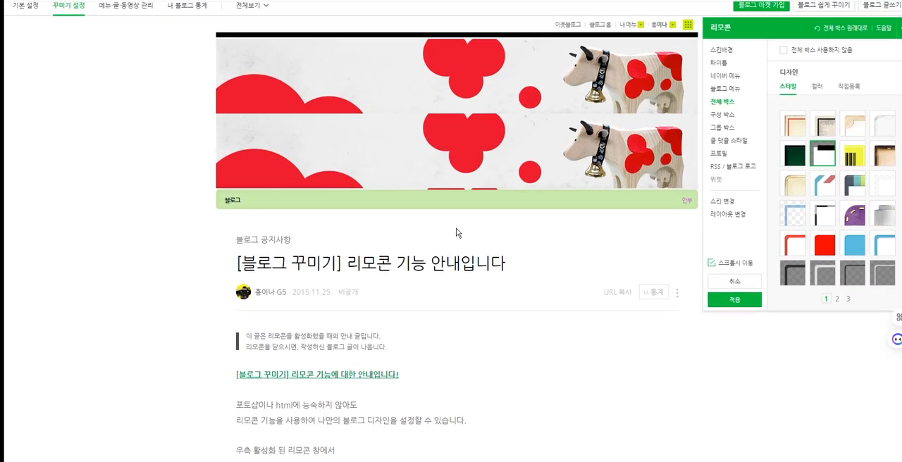
left_click(851, 150)
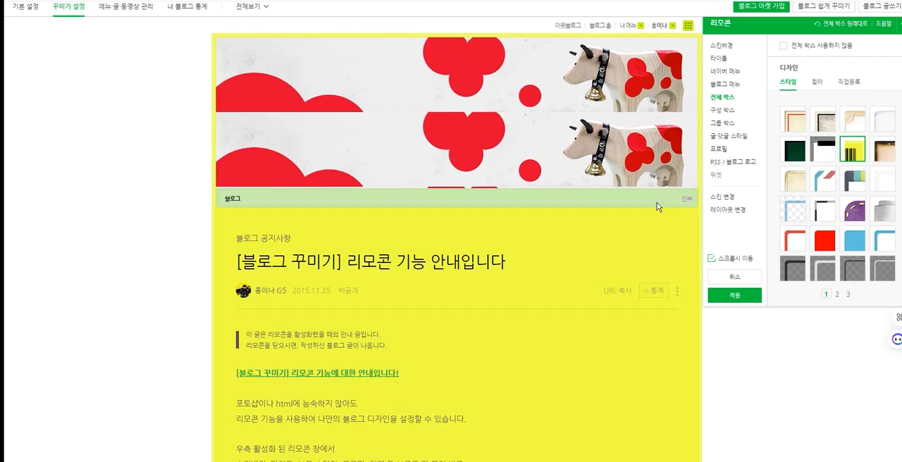
left_click(823, 209)
scroll(649, 239, "down", 1)
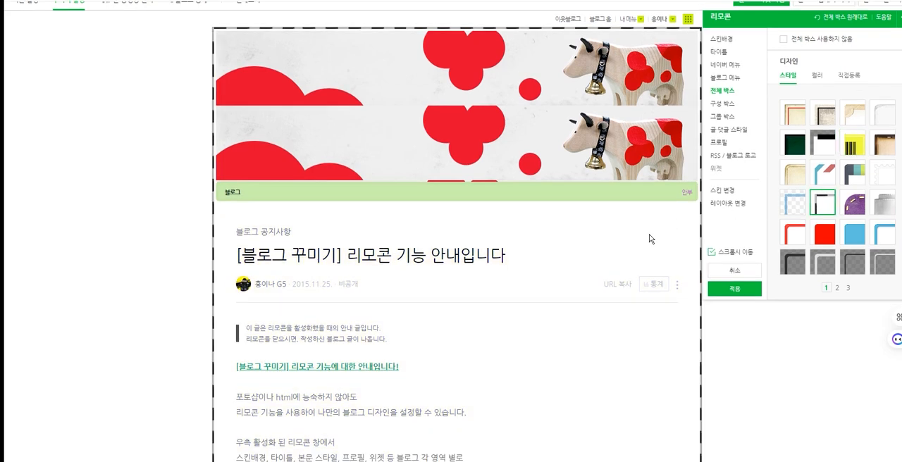
scroll(649, 238, "down", 2)
left_click(792, 266)
left_click(832, 267)
left_click(864, 267)
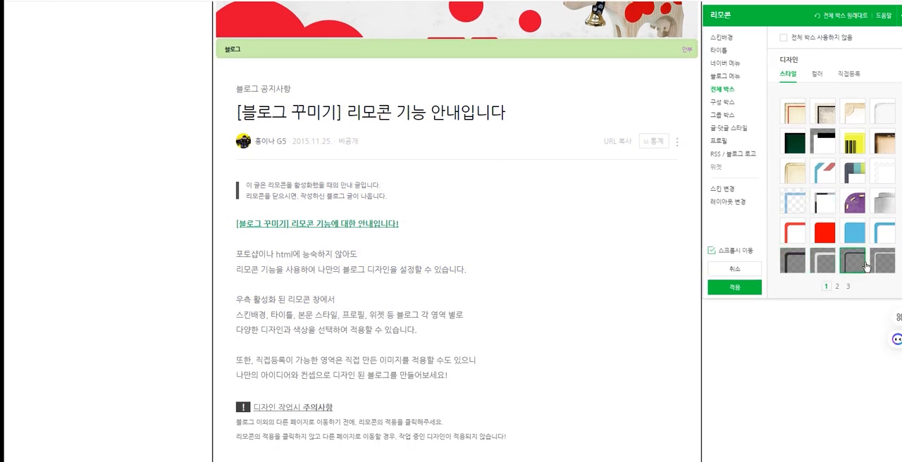
left_click(883, 201)
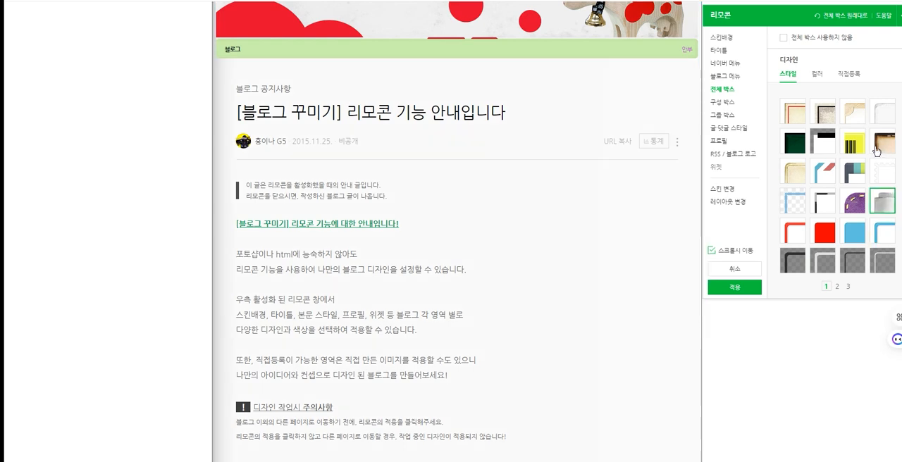
Step: Try several 구성 박스 styles on the category box, and choose the dark one with an orange title on page 5
left_click(722, 104)
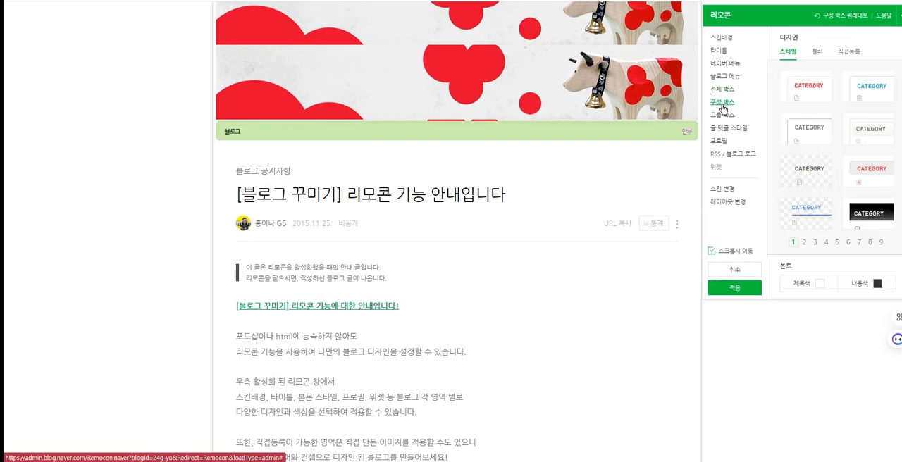
scroll(487, 236, "down", 20)
left_click(808, 87)
left_click(870, 172)
left_click(837, 242)
left_click(872, 173)
left_click(886, 213)
left_click(872, 174)
left_click(809, 173)
left_click(877, 220)
left_click(870, 87)
left_click(871, 216)
left_click(809, 216)
left_click(871, 221)
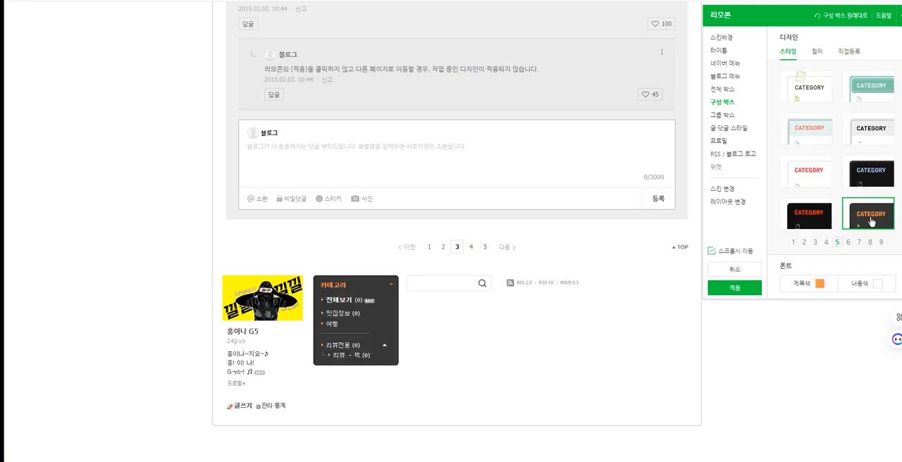
Step: Look at the 그룹 박스 settings, and try the dark 글·댓글 스타일 with white text on the post
left_click(723, 115)
scroll(725, 124, "up", 10)
scroll(733, 121, "down", 10)
left_click(730, 128)
scroll(562, 217, "up", 3)
left_click(806, 105)
scroll(520, 196, "up", 5)
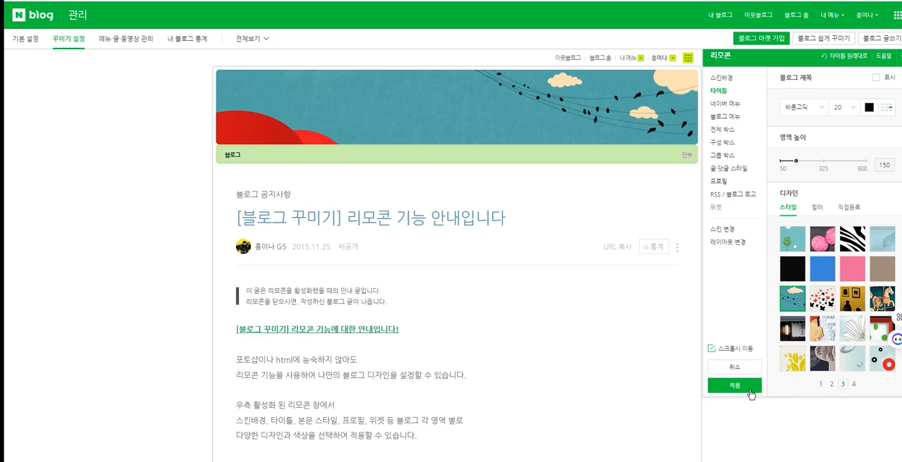
Step: Apply the current design, save it among the self-made skins as #01, and go to the saved skins page
left_click(747, 390)
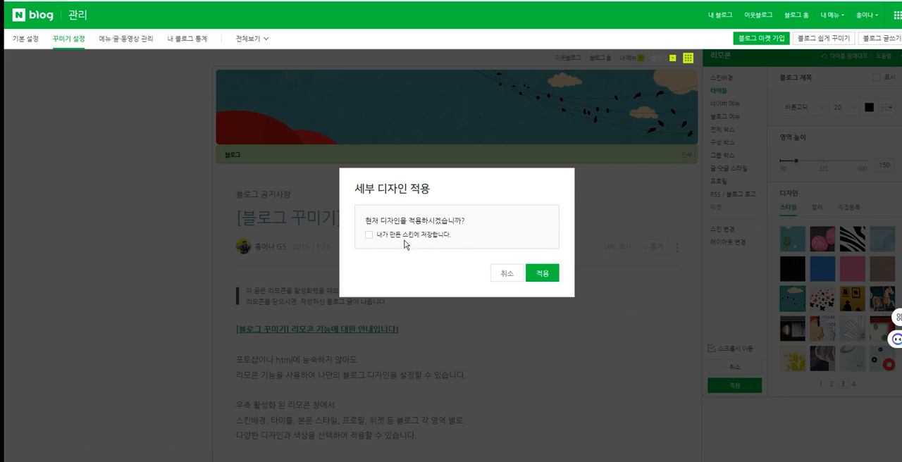
left_click(369, 235)
left_click(405, 243)
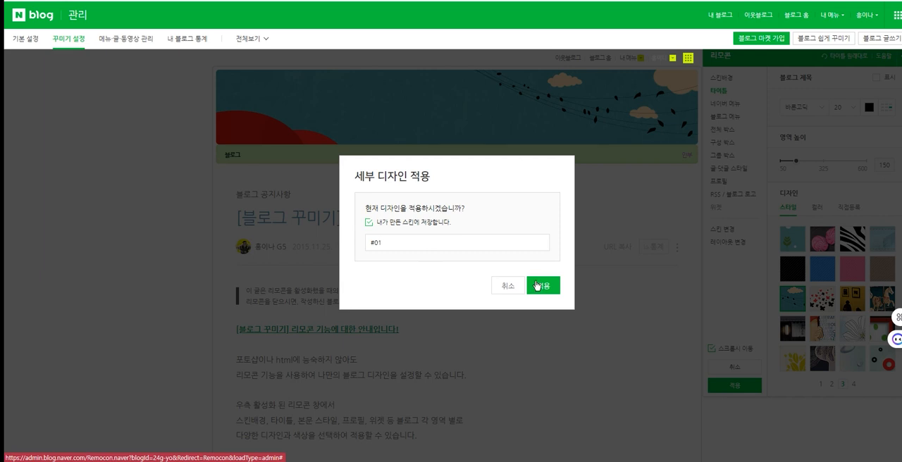
left_click(537, 285)
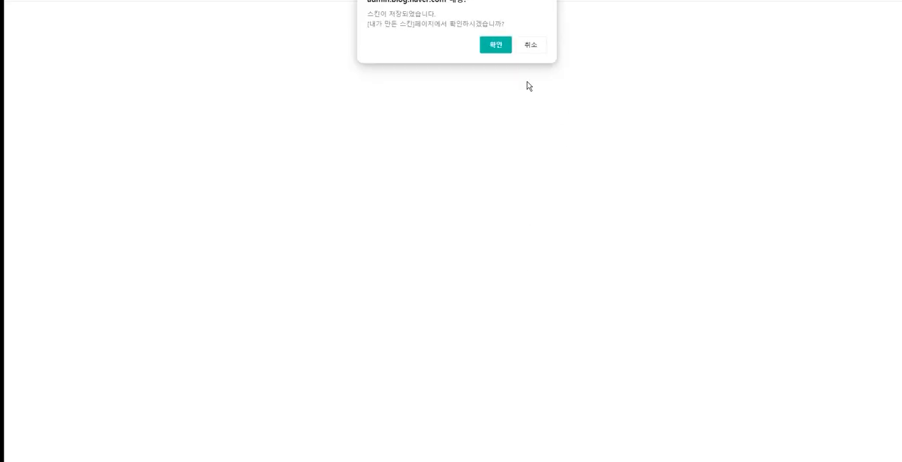
left_click(480, 50)
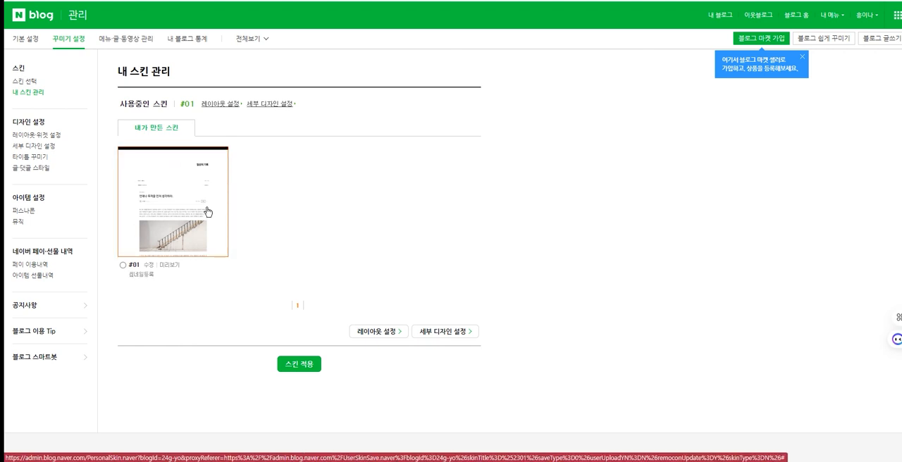
Step: Preview the saved skin #01 down the page, close the preview, and select that skin
left_click(174, 265)
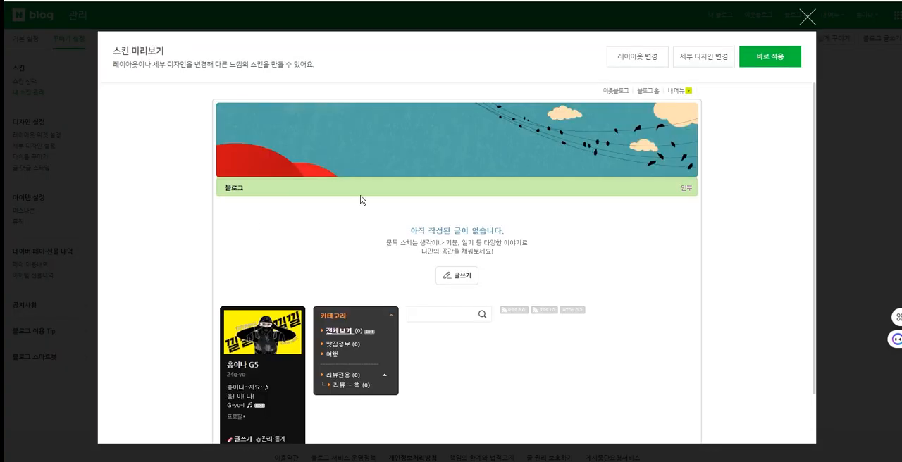
scroll(366, 282, "down", 1)
scroll(362, 315, "up", 1)
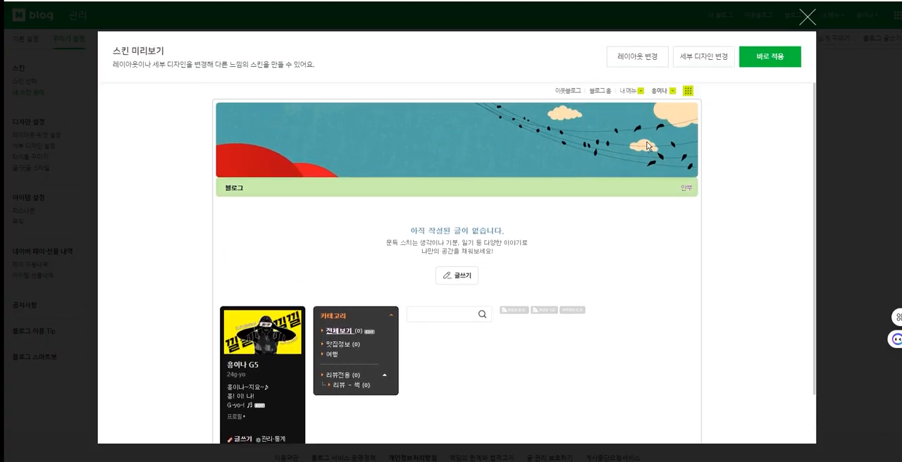
left_click(809, 15)
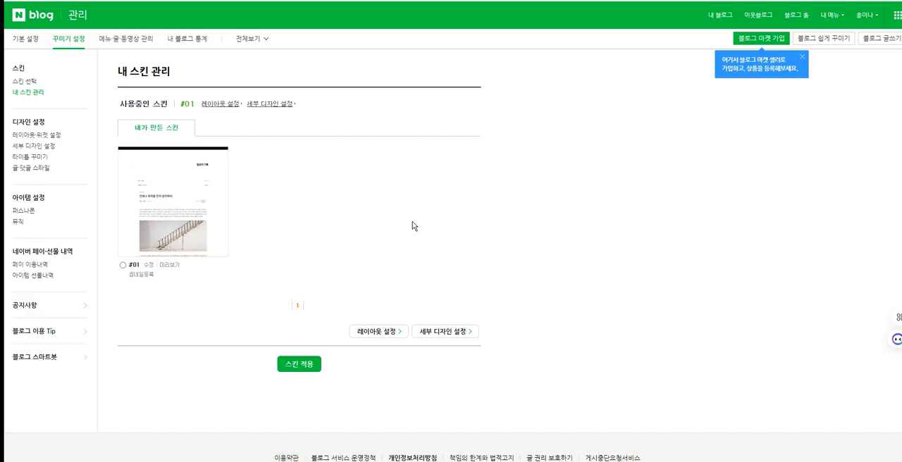
left_click(122, 265)
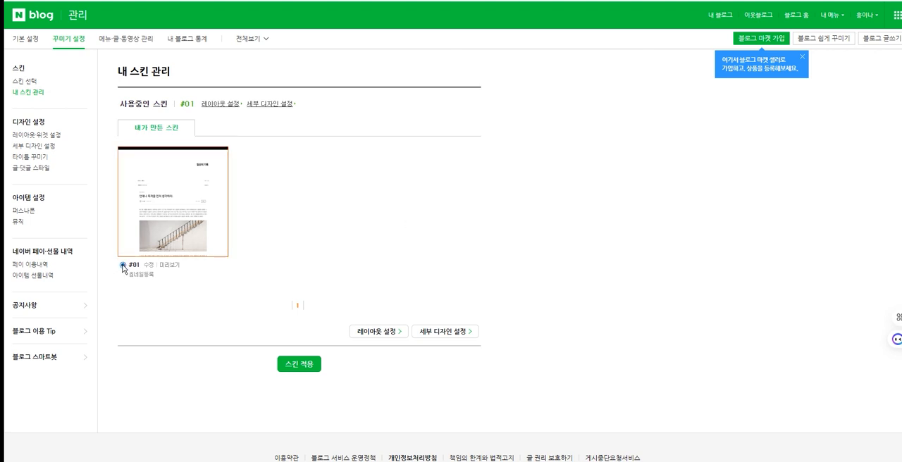